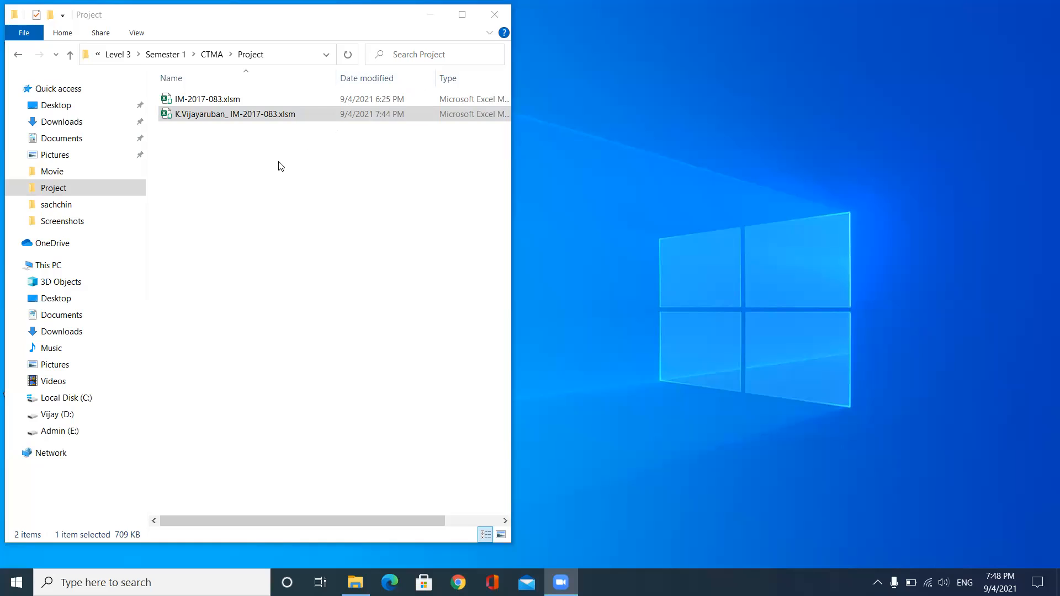
# Open the newer IM-2017-083 .xlsm workbook from the Project folder
pyautogui.doubleClick(276, 114)
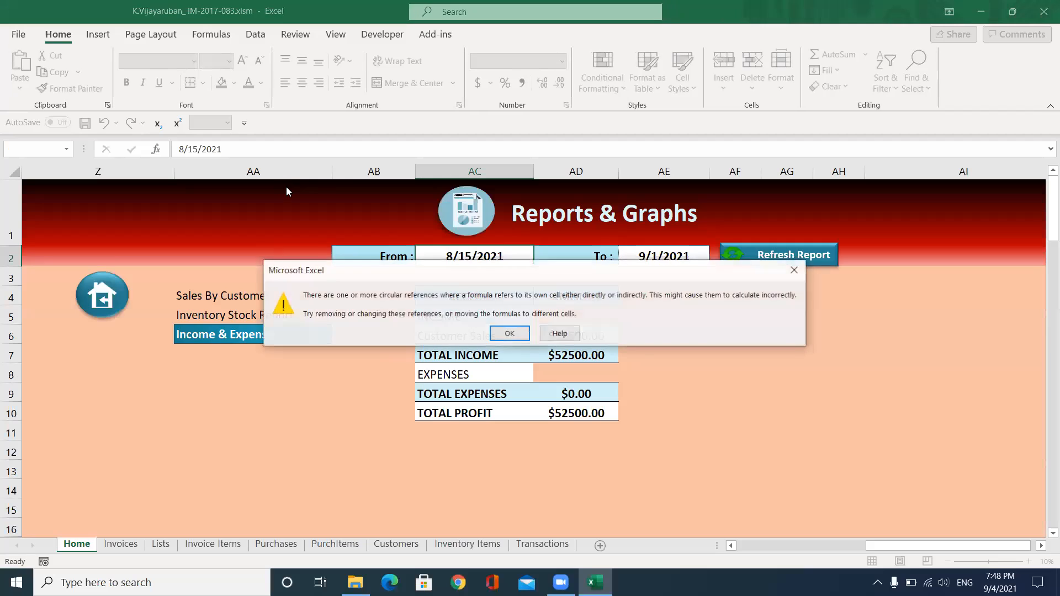
# Dismiss the circular-reference warning shown when the workbook opens
pyautogui.click(507, 335)
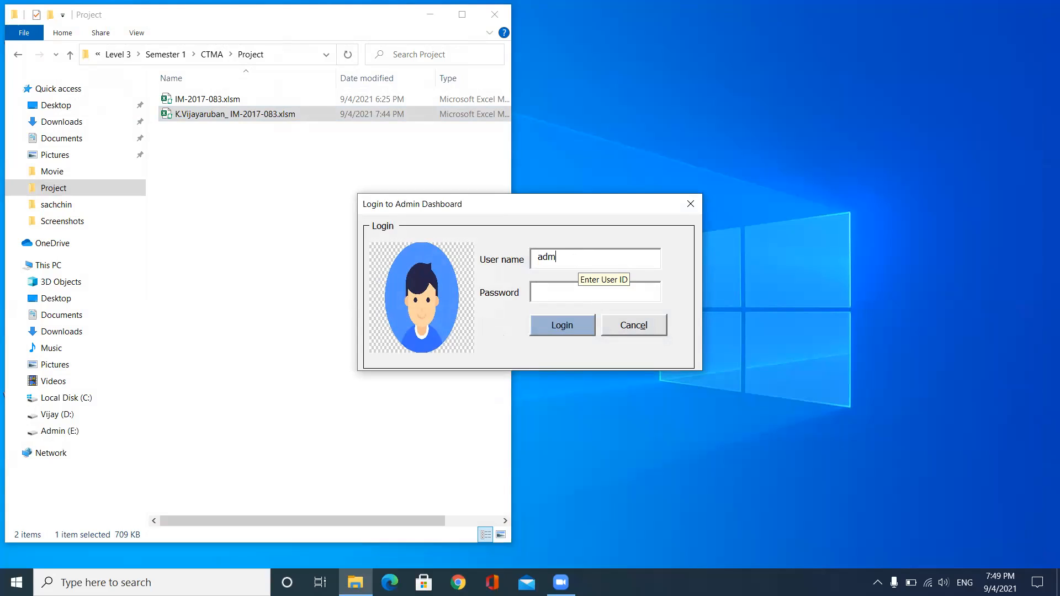
# Make three failed login attempts with wrong passwords, dismissing each invalid-login message
pyautogui.click(549, 288)
pyautogui.click(569, 329)
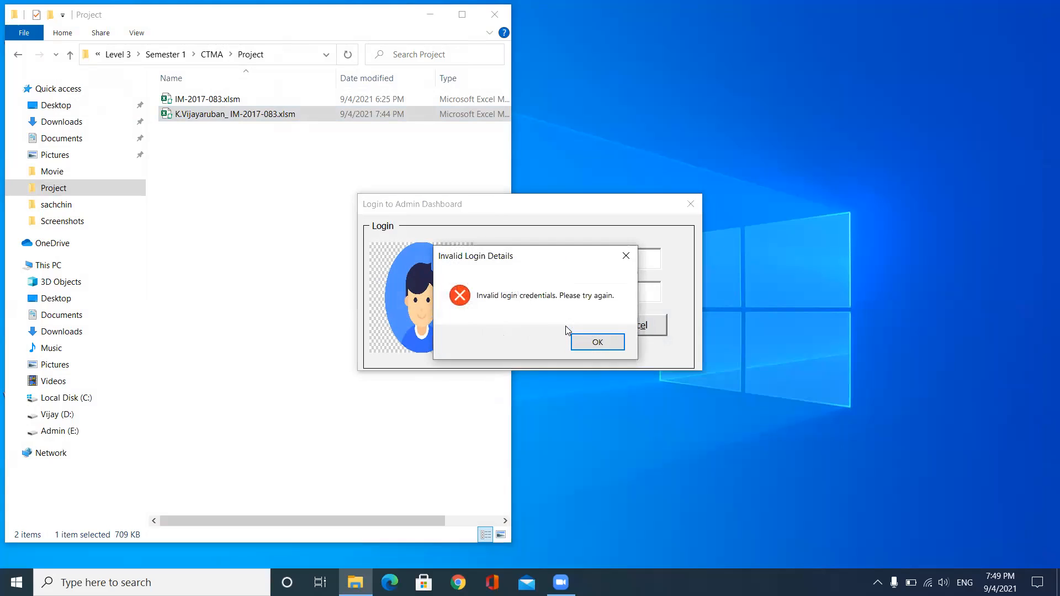
pyautogui.click(588, 343)
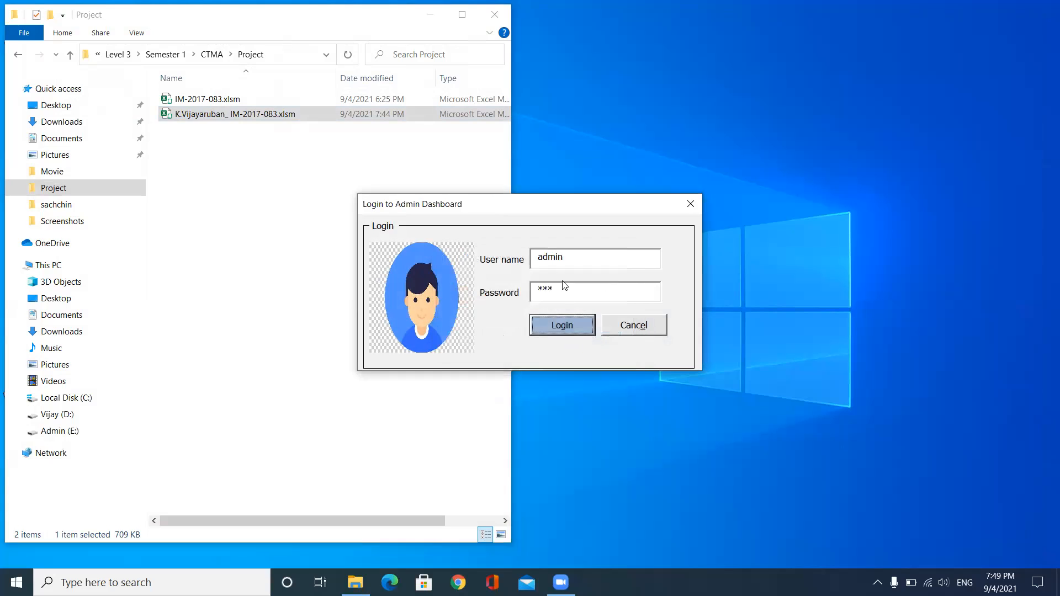
pyautogui.write('*')
pyautogui.click(562, 325)
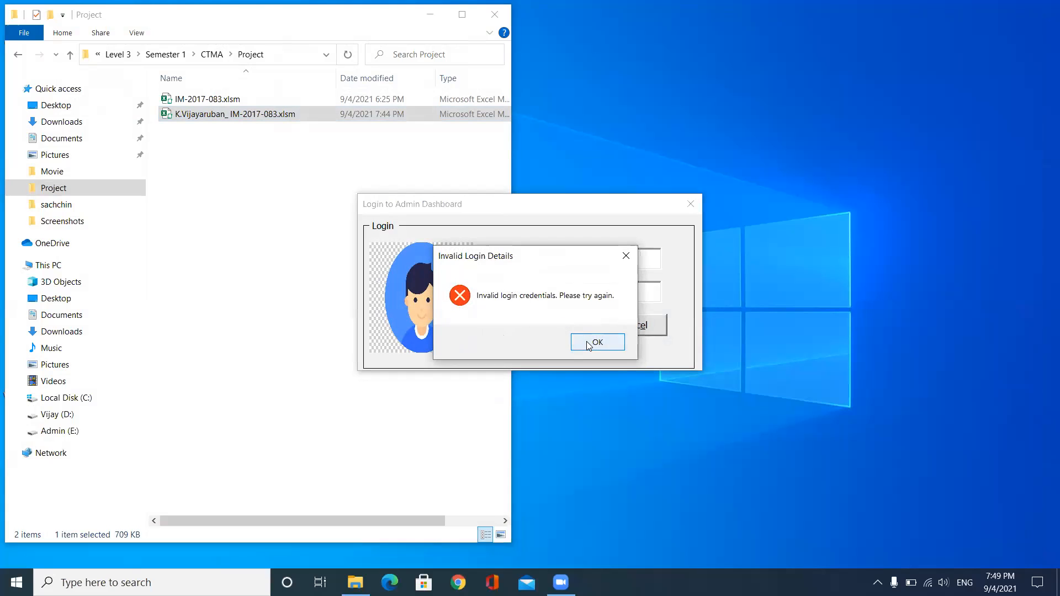
pyautogui.click(589, 343)
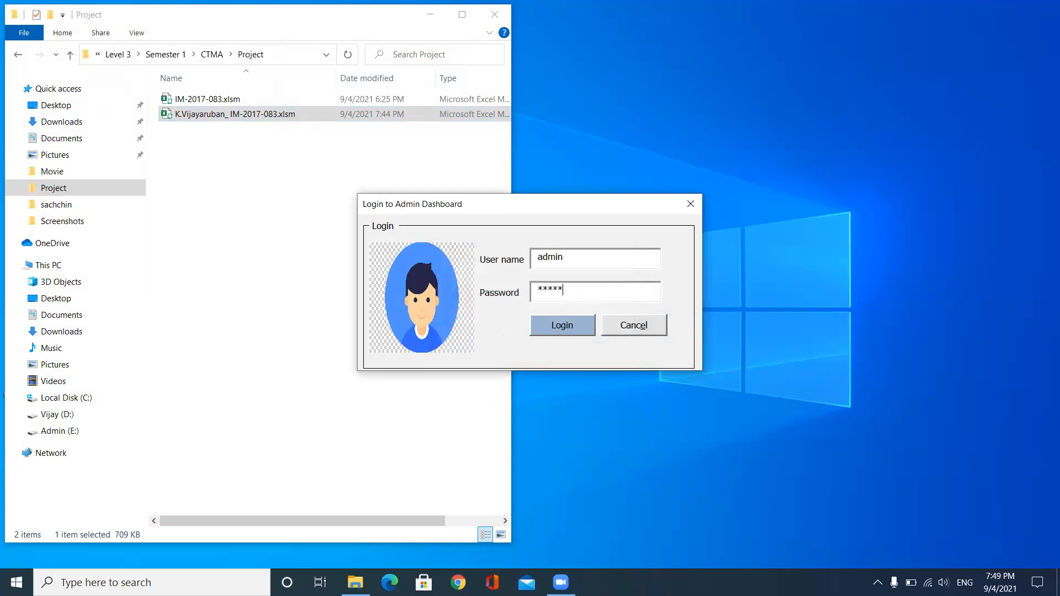
pyautogui.click(562, 320)
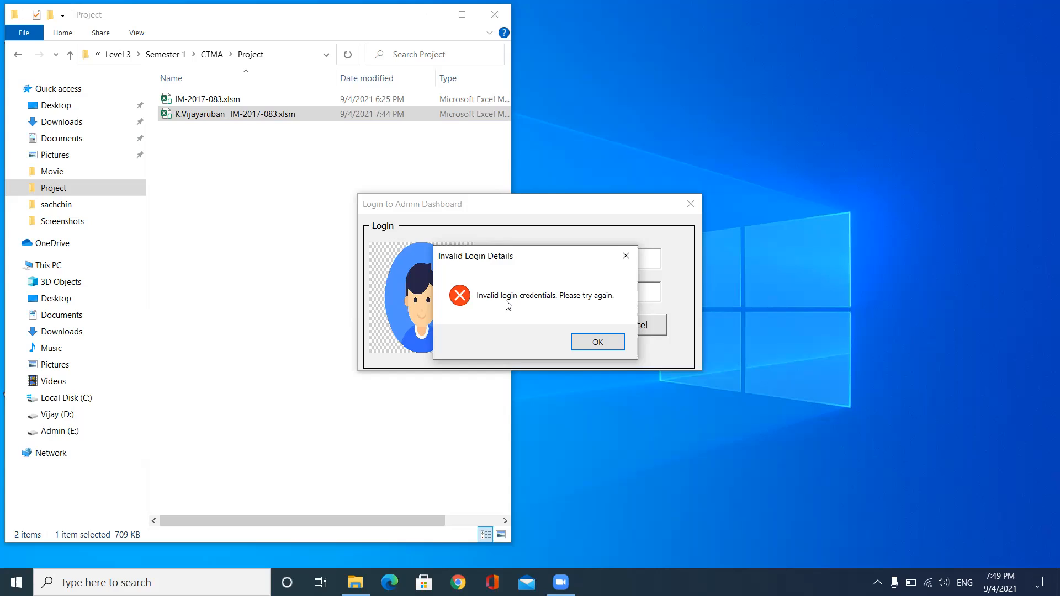
pyautogui.click(578, 337)
# Fail one more login, acknowledge the maximum-attempts lockout, and dismiss the circular-reference warning on reopening
pyautogui.click(573, 294)
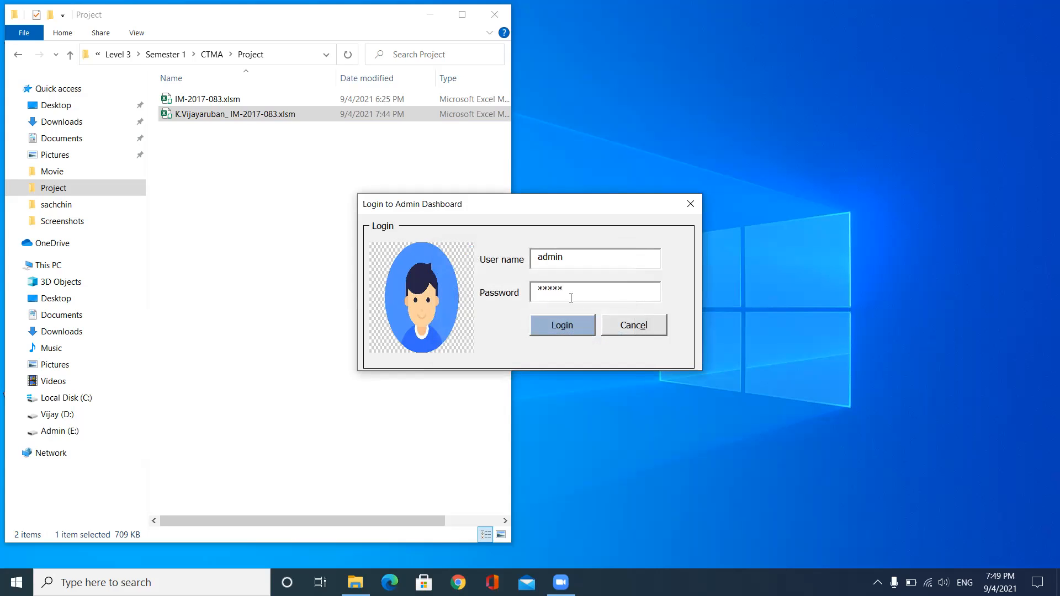
pyautogui.write('*')
pyautogui.click(558, 322)
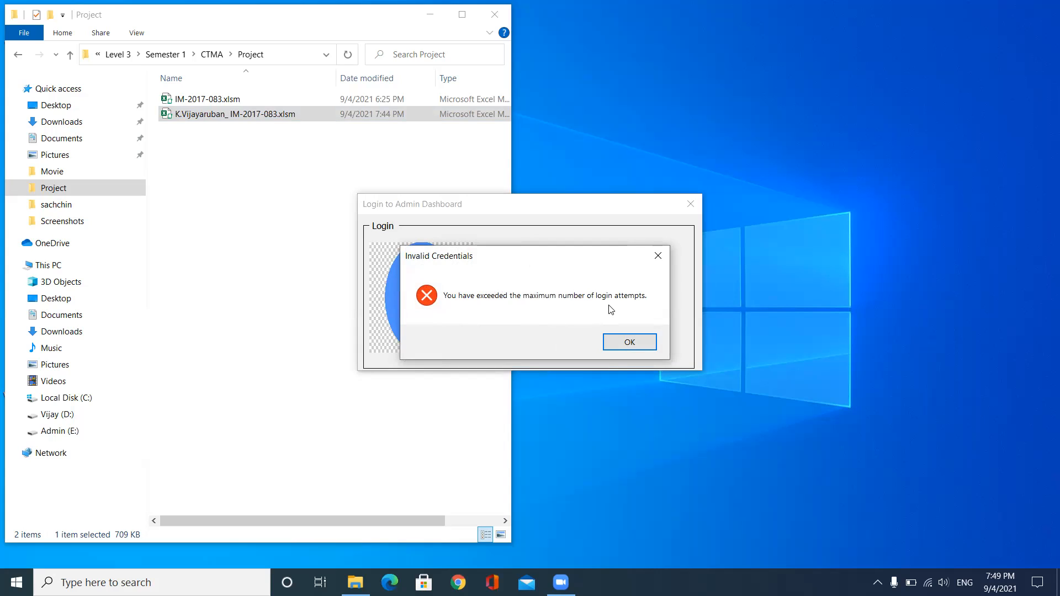
pyautogui.click(631, 343)
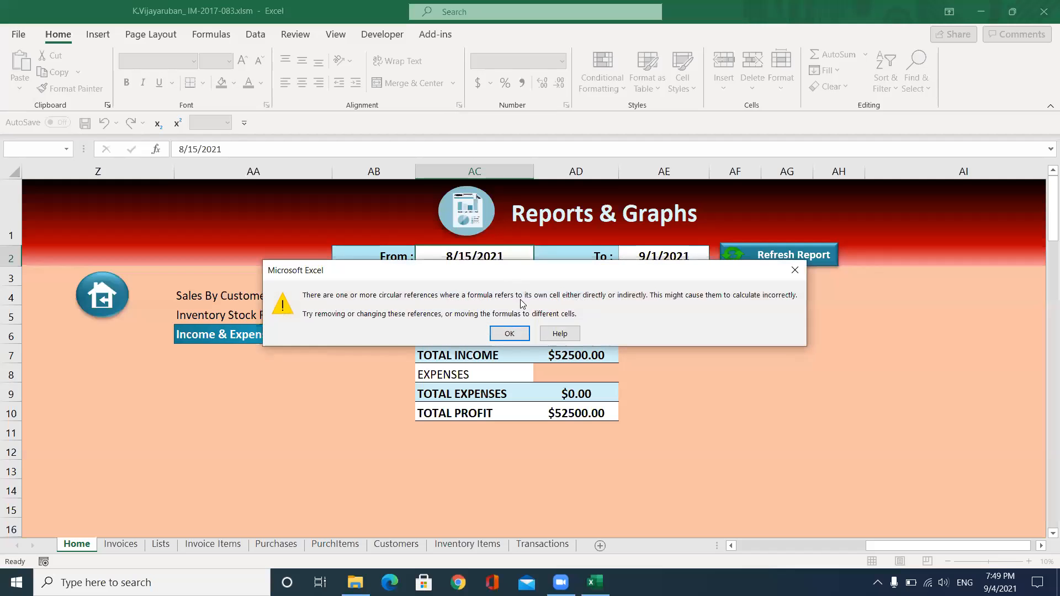
pyautogui.click(509, 333)
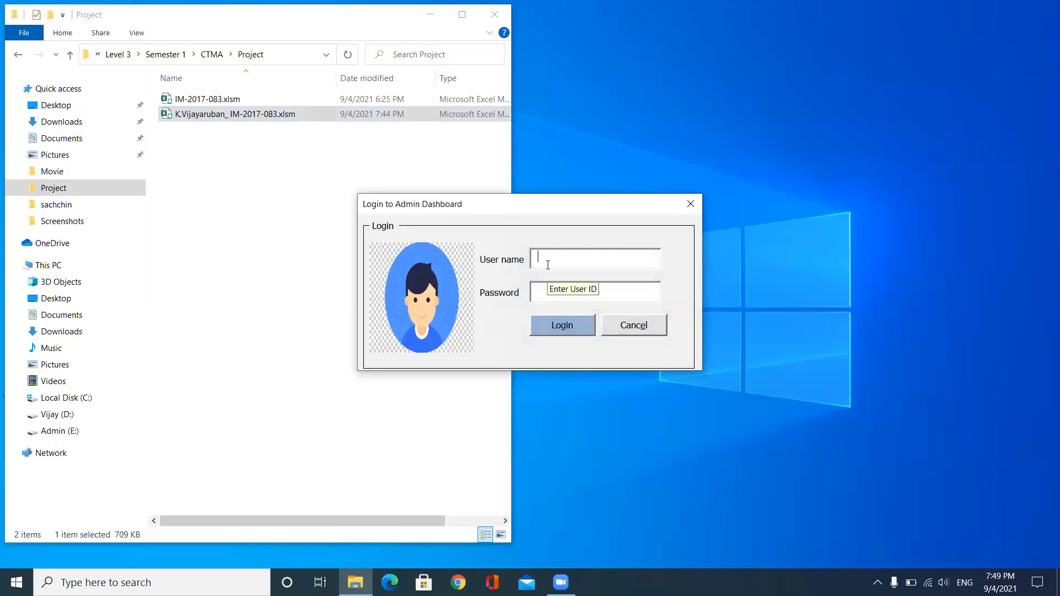
# Clear the mistyped attempt and log in with the admin user name and password
pyautogui.write('afdv')
pyautogui.press('Tab')
pyautogui.write('***')
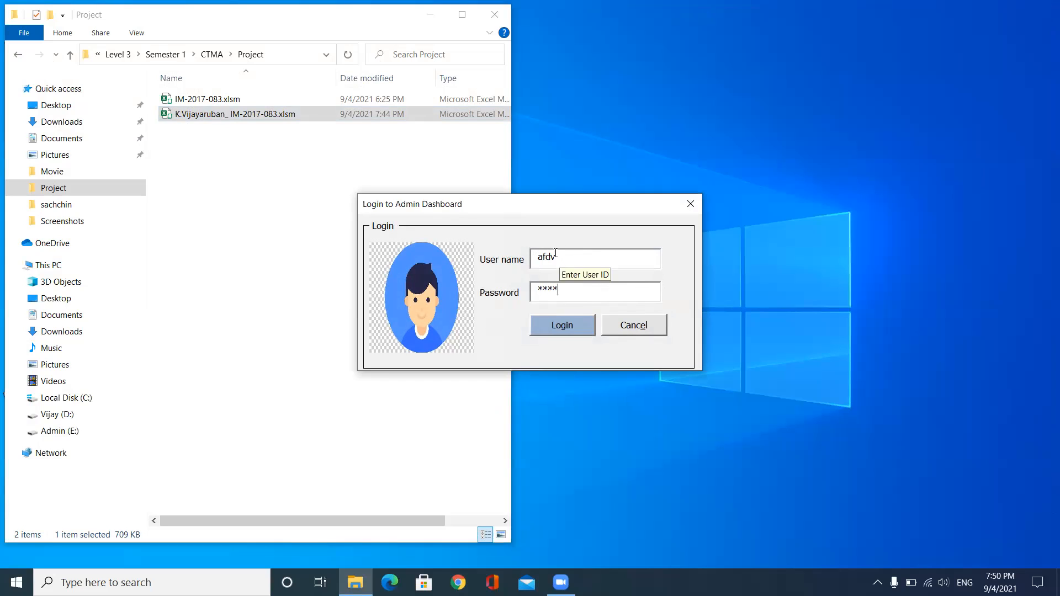
pyautogui.click(642, 330)
pyautogui.write('admin')
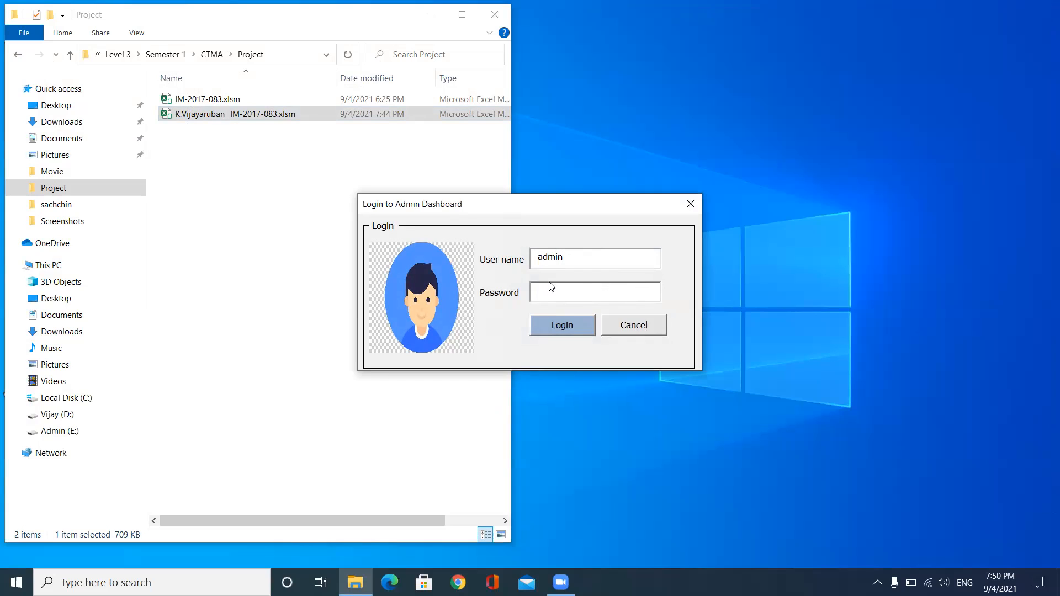
pyautogui.click(547, 296)
pyautogui.click(544, 327)
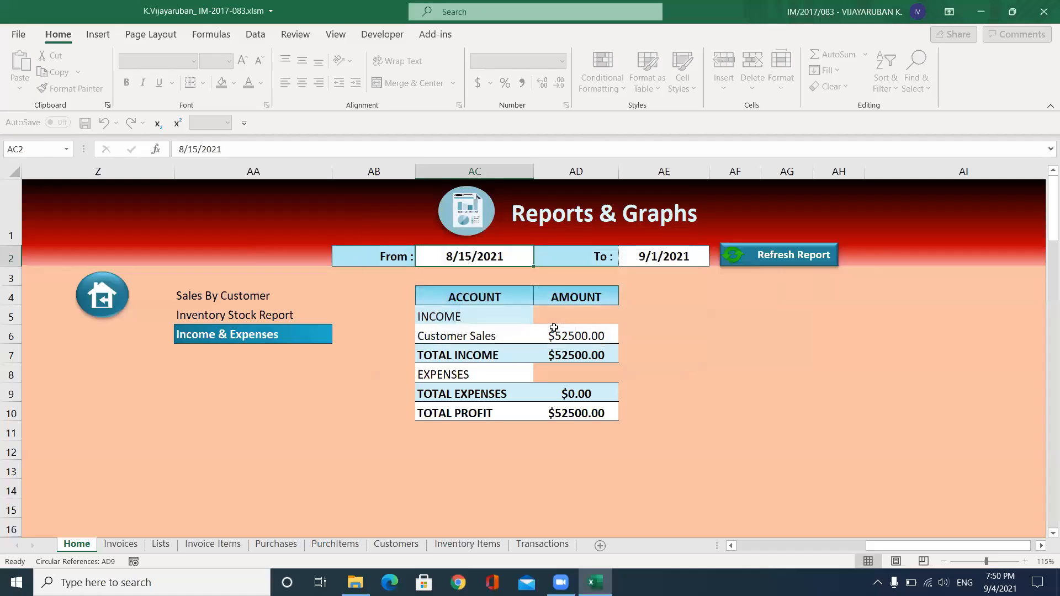
# Visit the Income & Expenses entry form from the dashboard, then return to the four-tile home
pyautogui.click(105, 309)
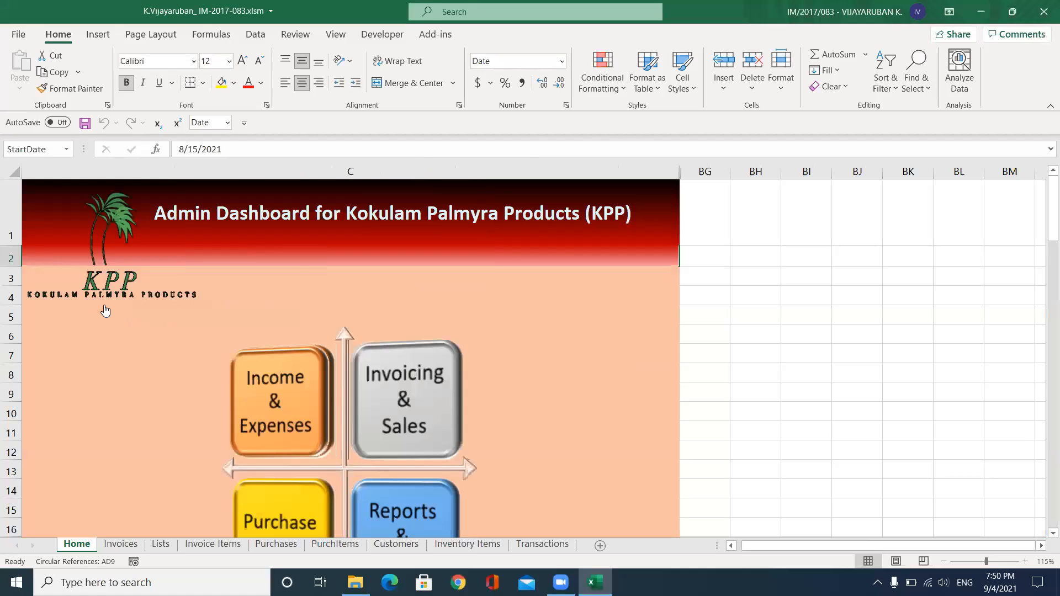
pyautogui.scroll(-3, 280, 328)
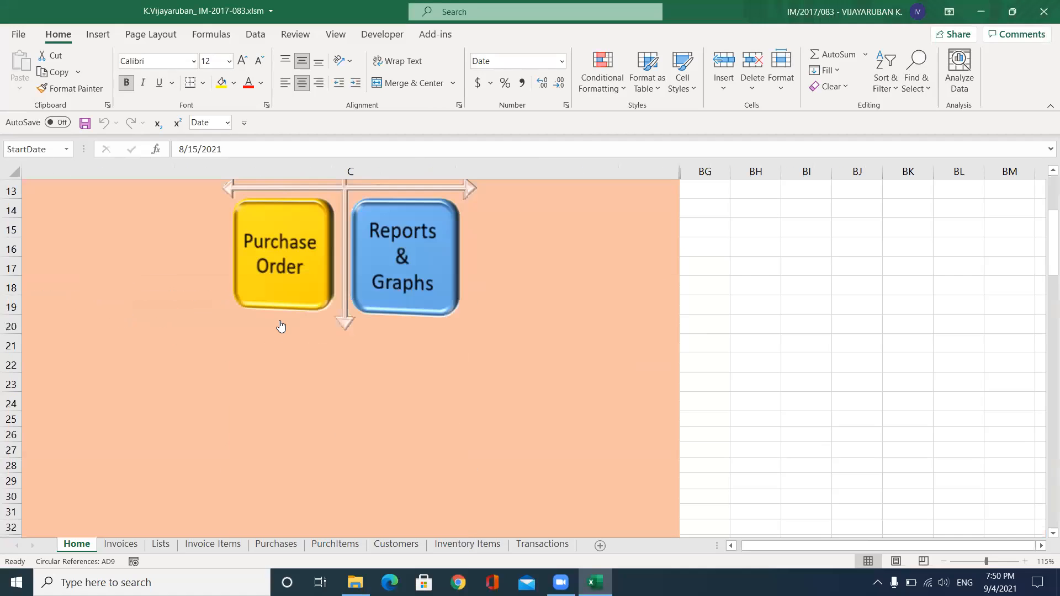
pyautogui.scroll(1, 281, 327)
pyautogui.scroll(2, 280, 327)
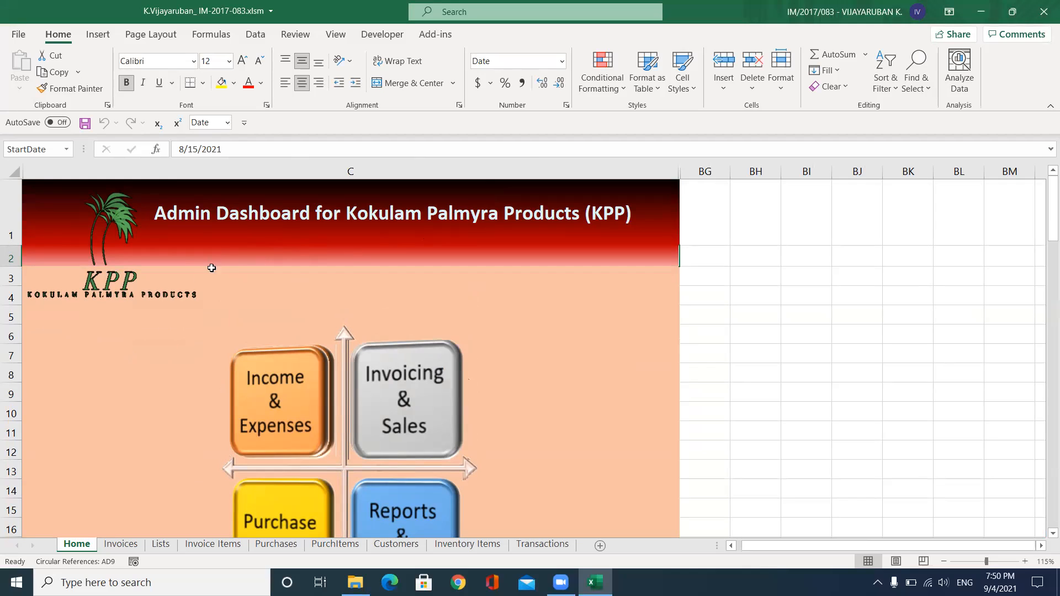
pyautogui.scroll(-1, 320, 283)
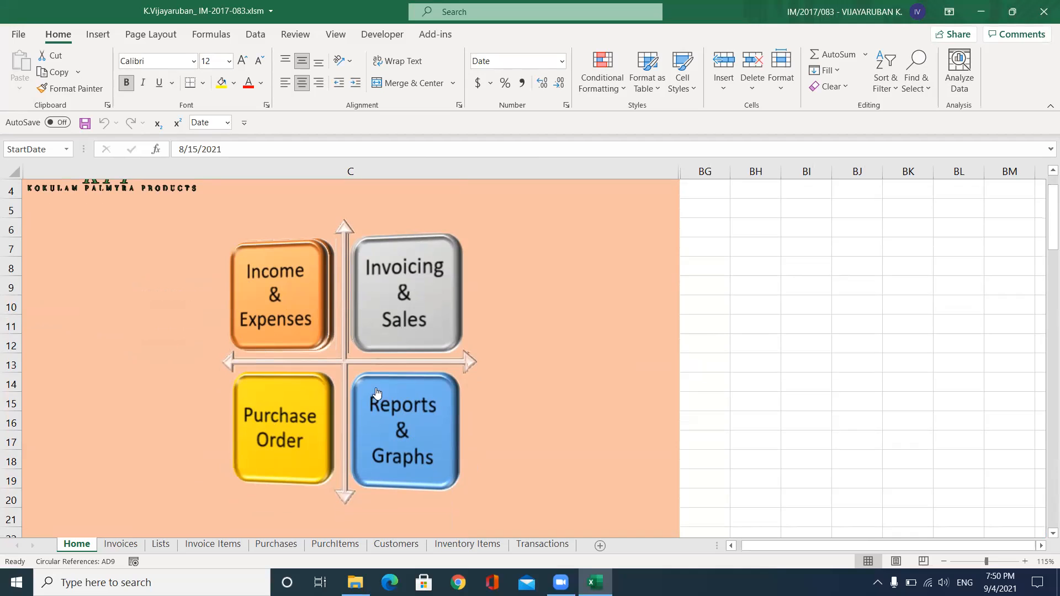
pyautogui.scroll(2, 219, 369)
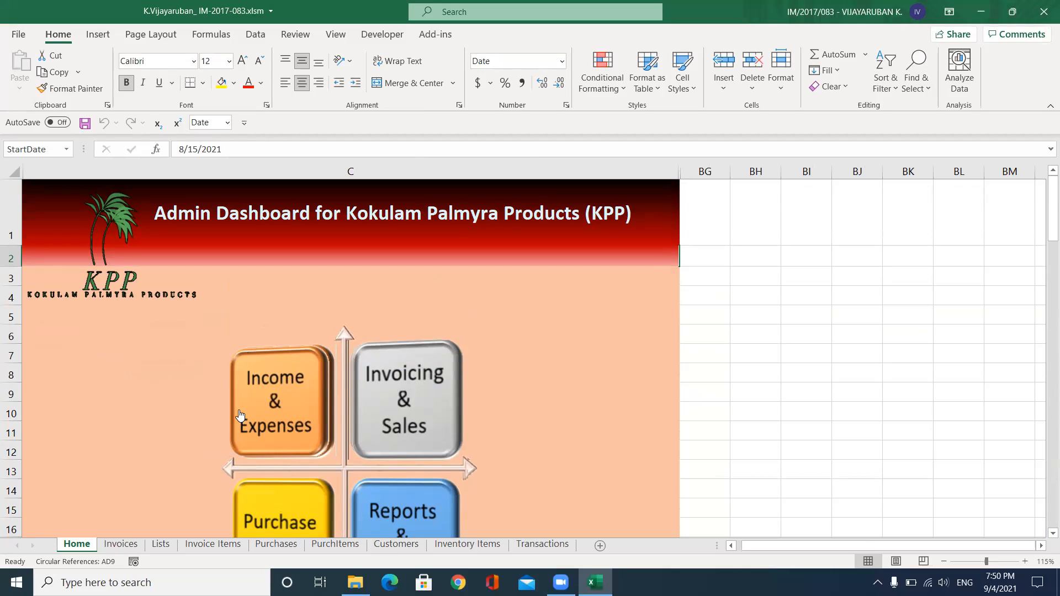
pyautogui.click(276, 385)
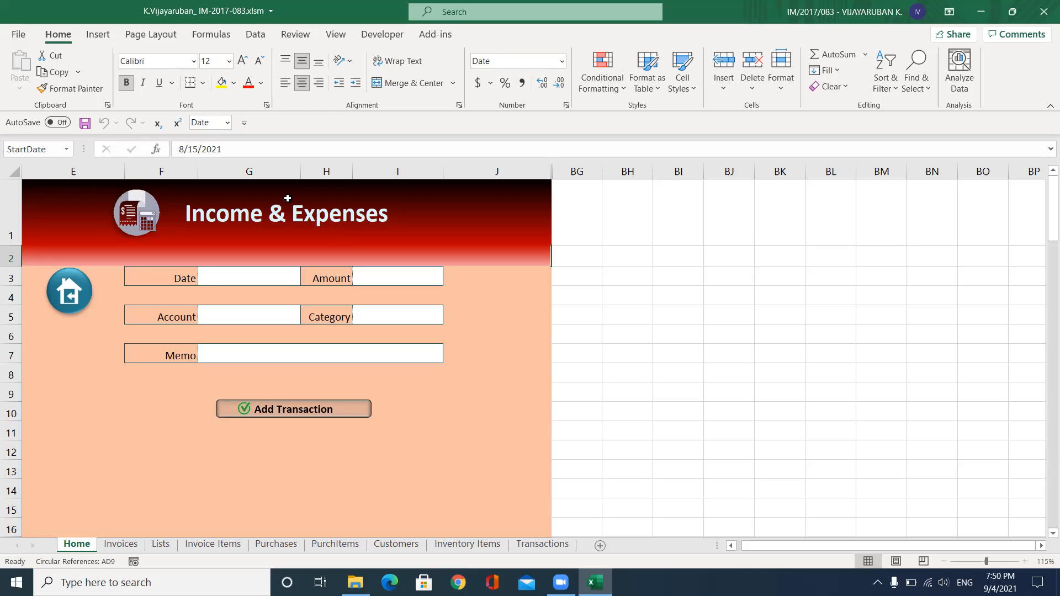
pyautogui.click(71, 297)
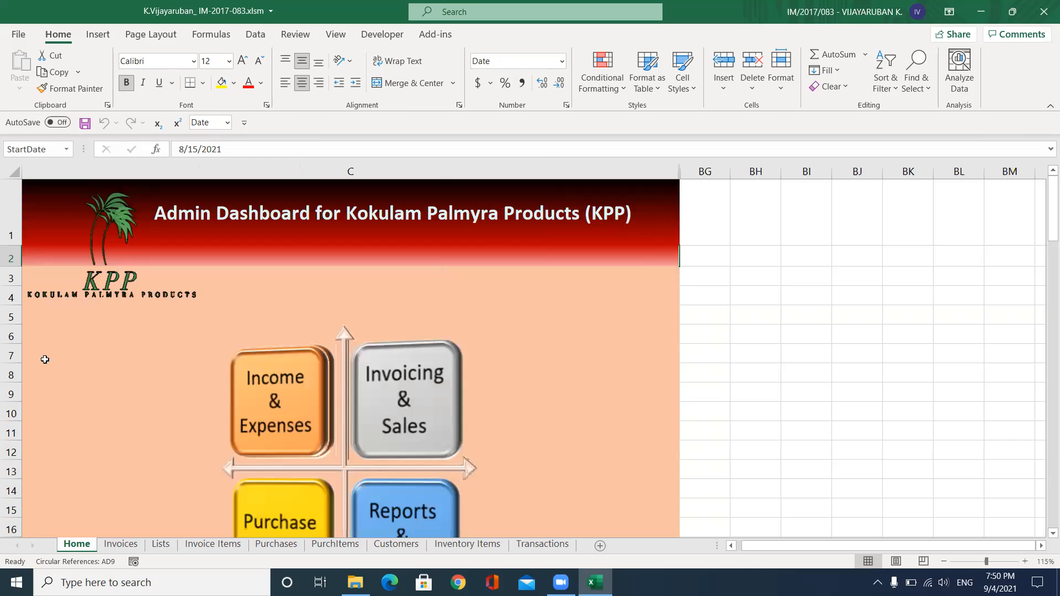
pyautogui.scroll(-1, 309, 336)
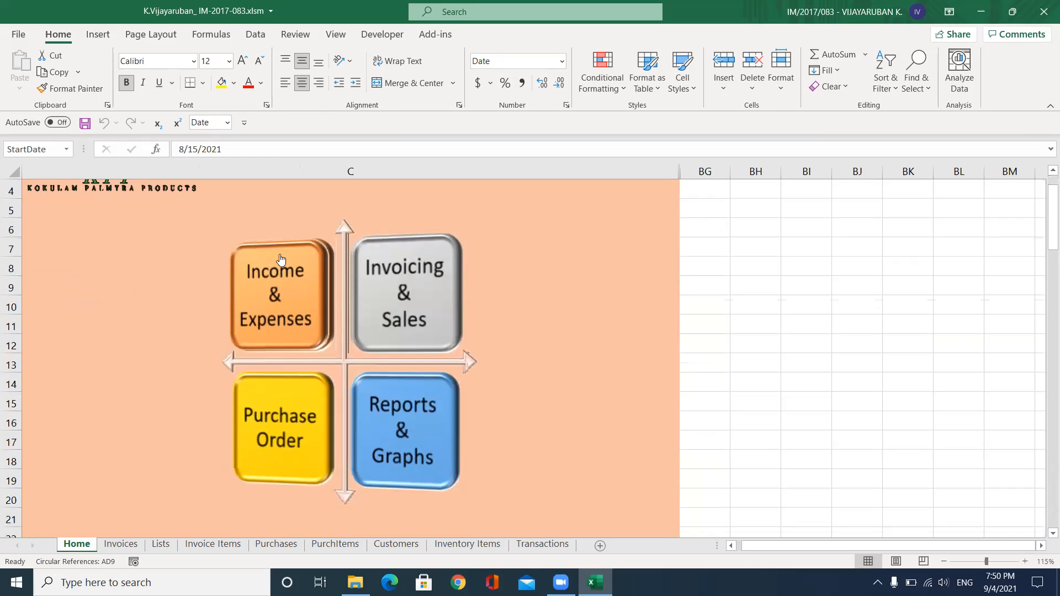
pyautogui.scroll(1, 279, 260)
# Enter date 8/31, amount 2400 and account Customer Sales on the Income & Expenses form
pyautogui.click(285, 402)
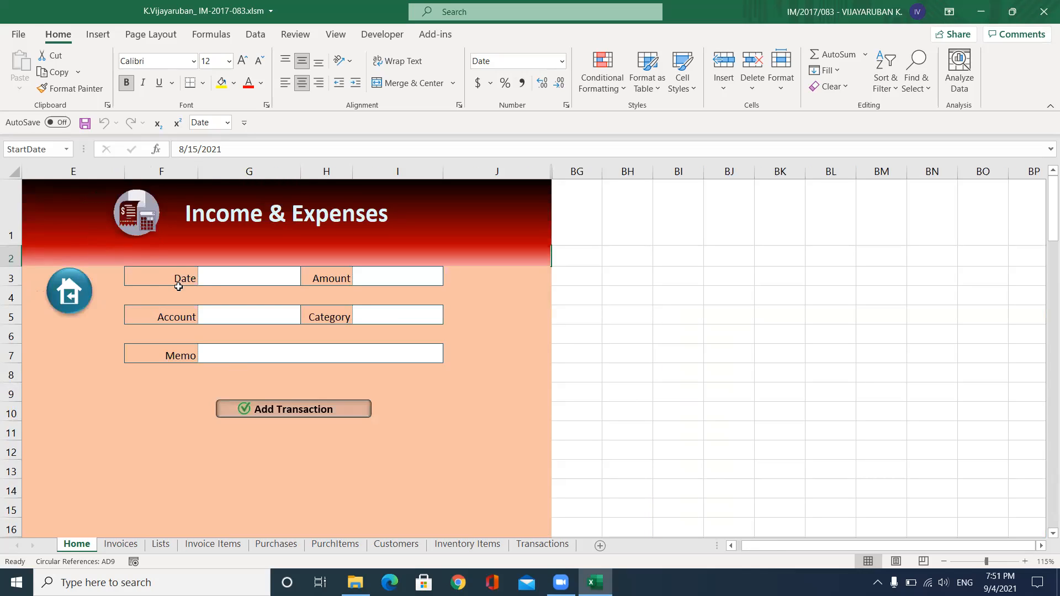
pyautogui.click(258, 277)
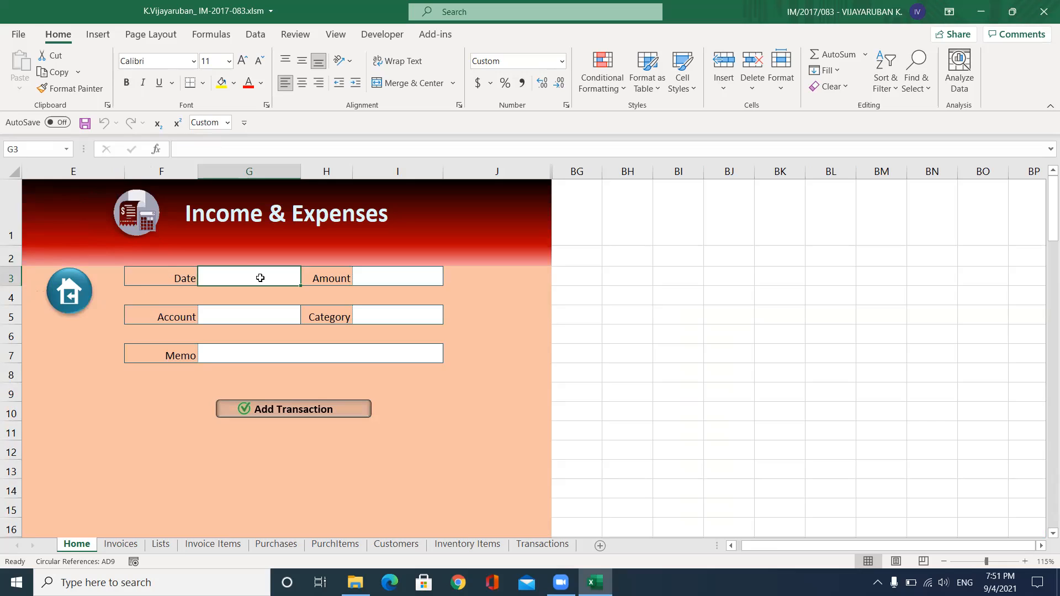
pyautogui.write('8/')
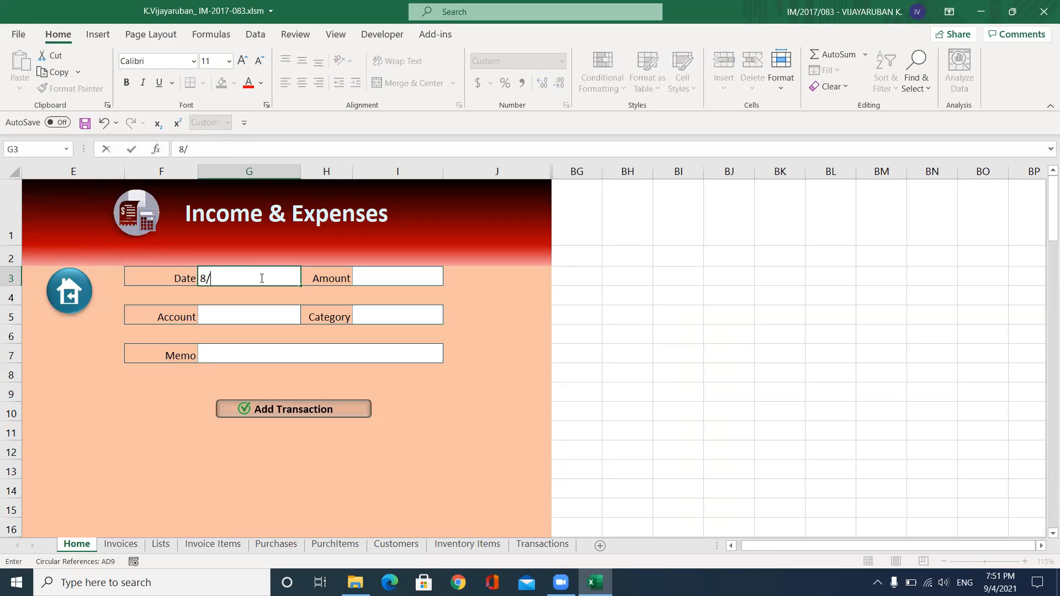
pyautogui.write('31')
pyautogui.press('Tab')
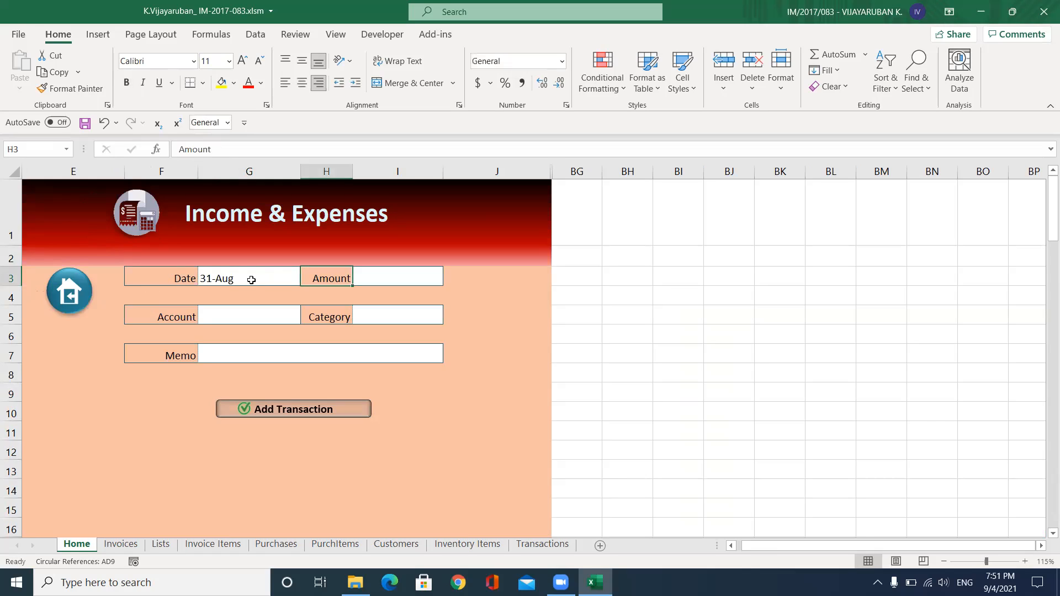
pyautogui.click(237, 275)
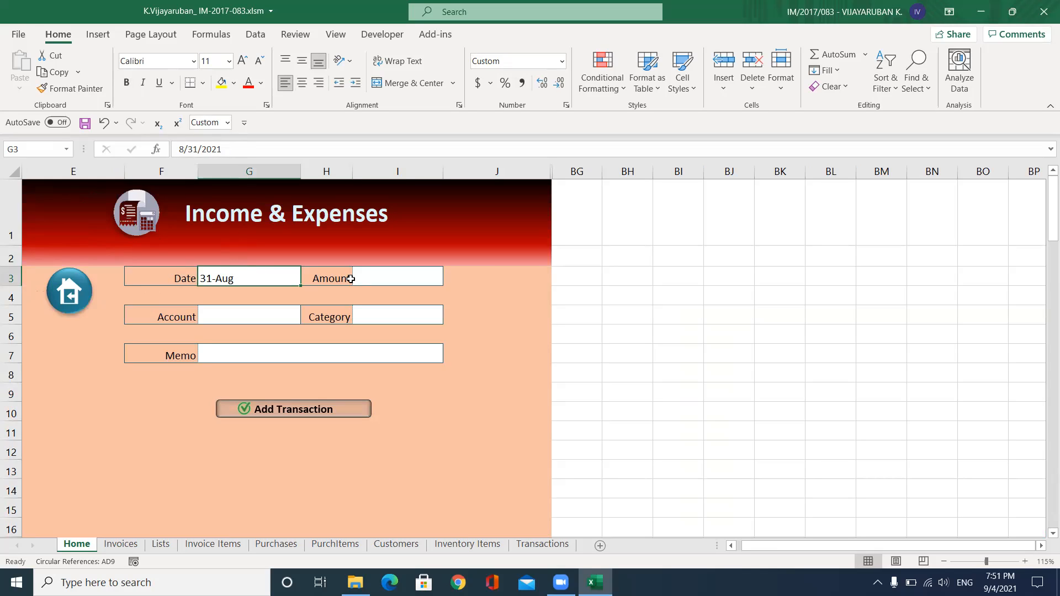
pyautogui.click(375, 279)
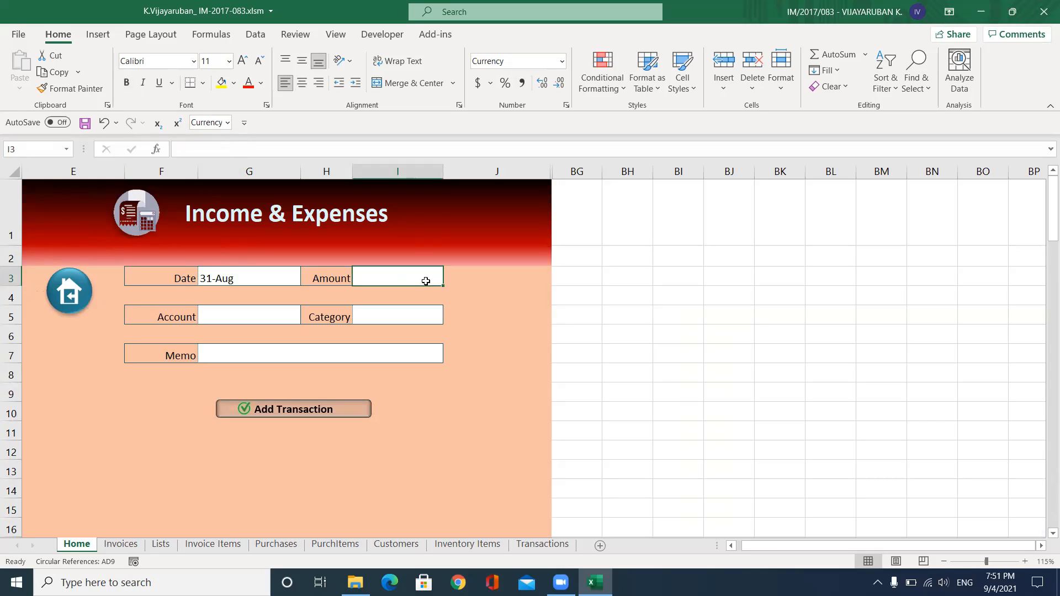
pyautogui.write('2400')
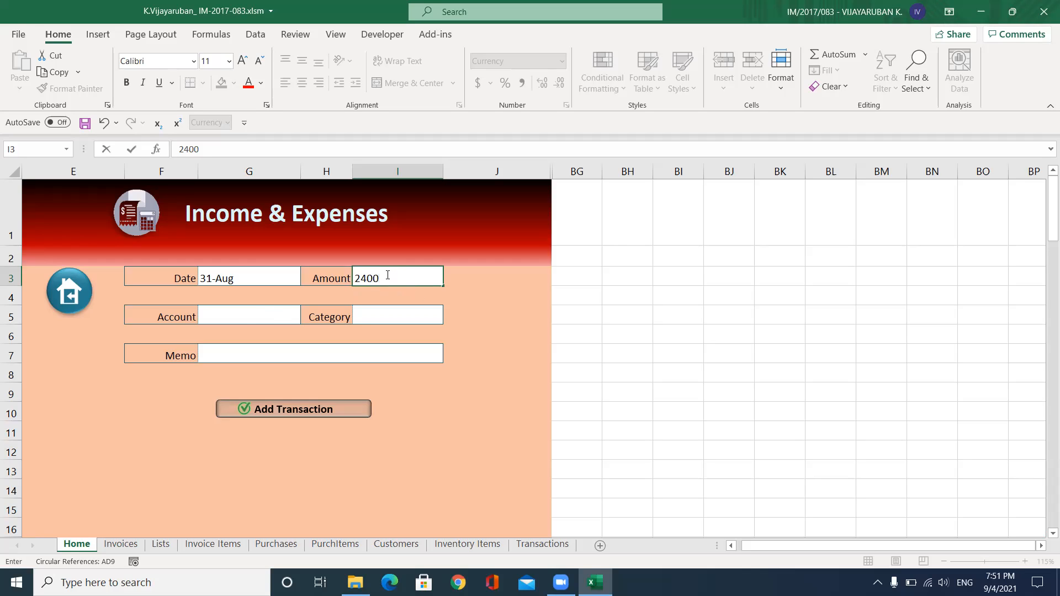
pyautogui.click(246, 312)
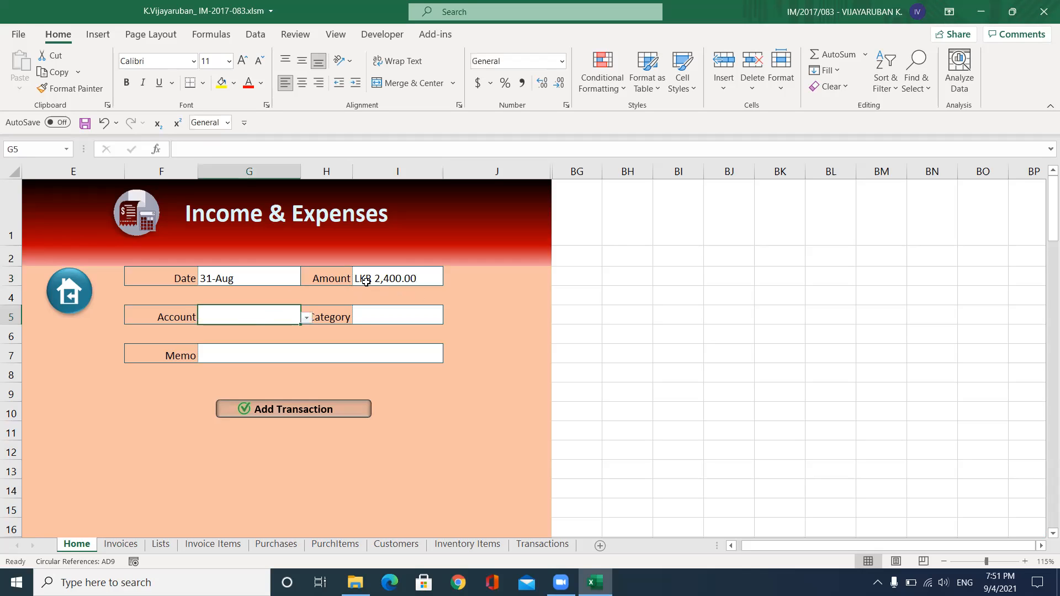
pyautogui.click(306, 319)
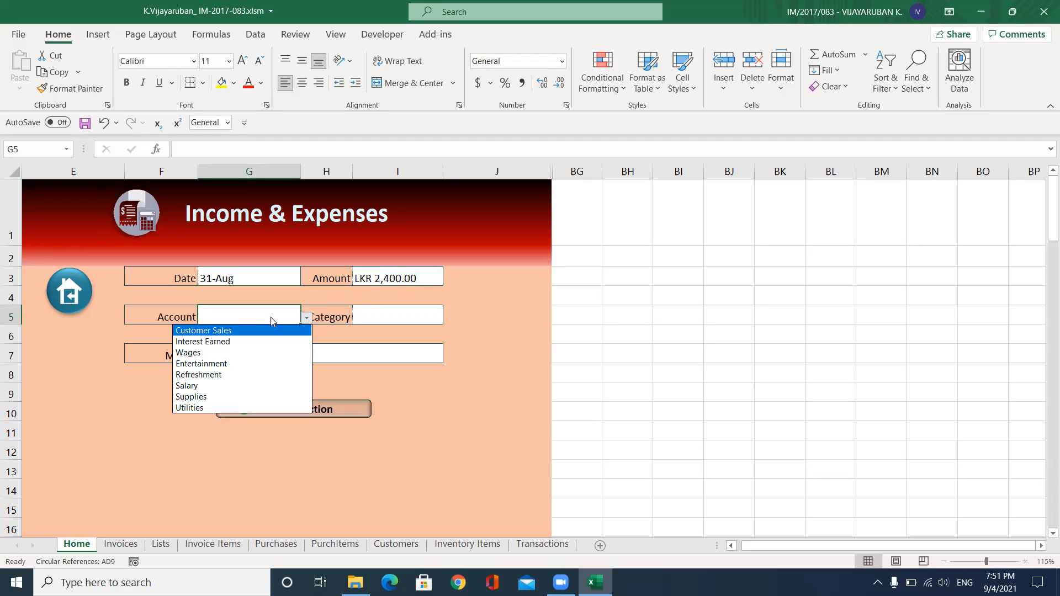
pyautogui.click(205, 331)
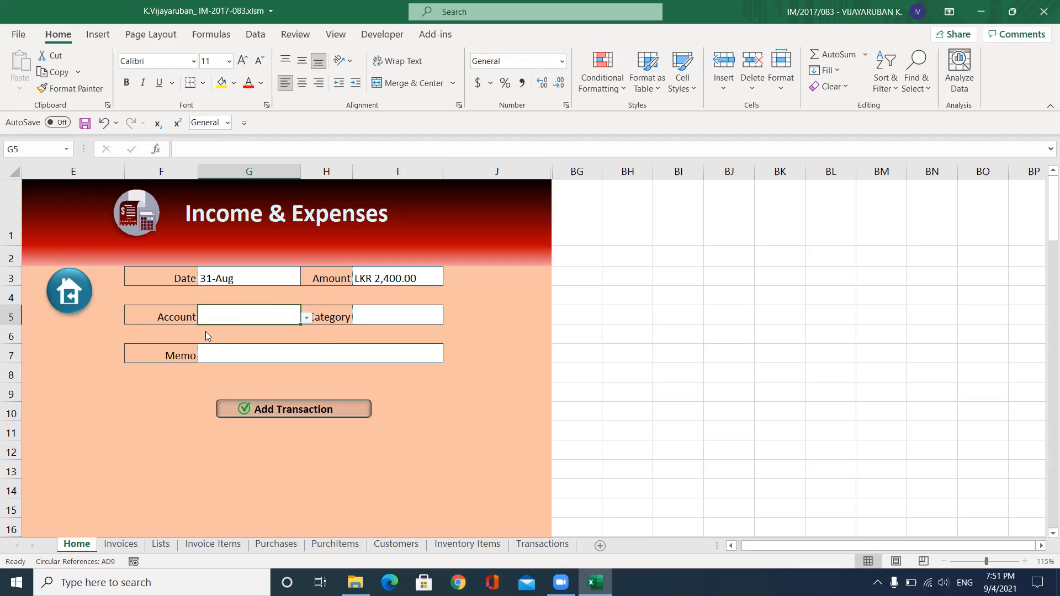
# Set category Office and memo 'Sales for customer', then save the transaction
pyautogui.click(390, 315)
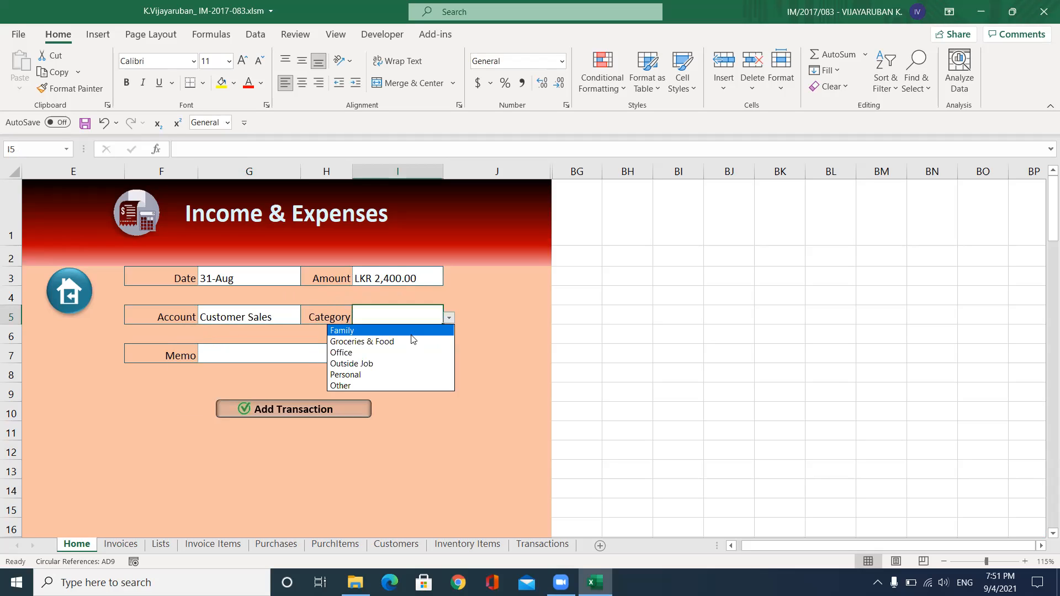
pyautogui.click(378, 354)
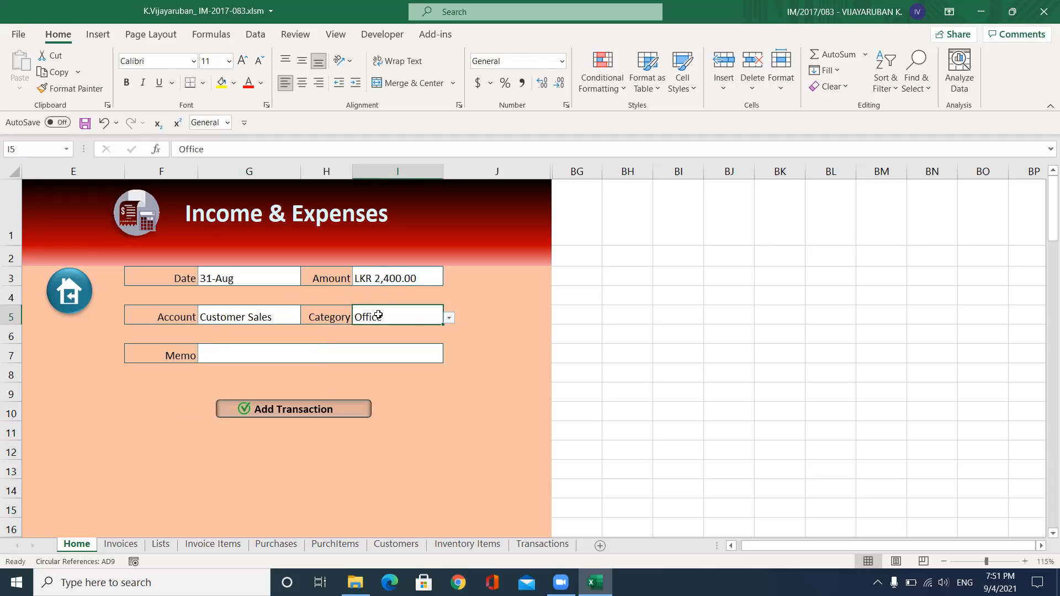
pyautogui.click(266, 358)
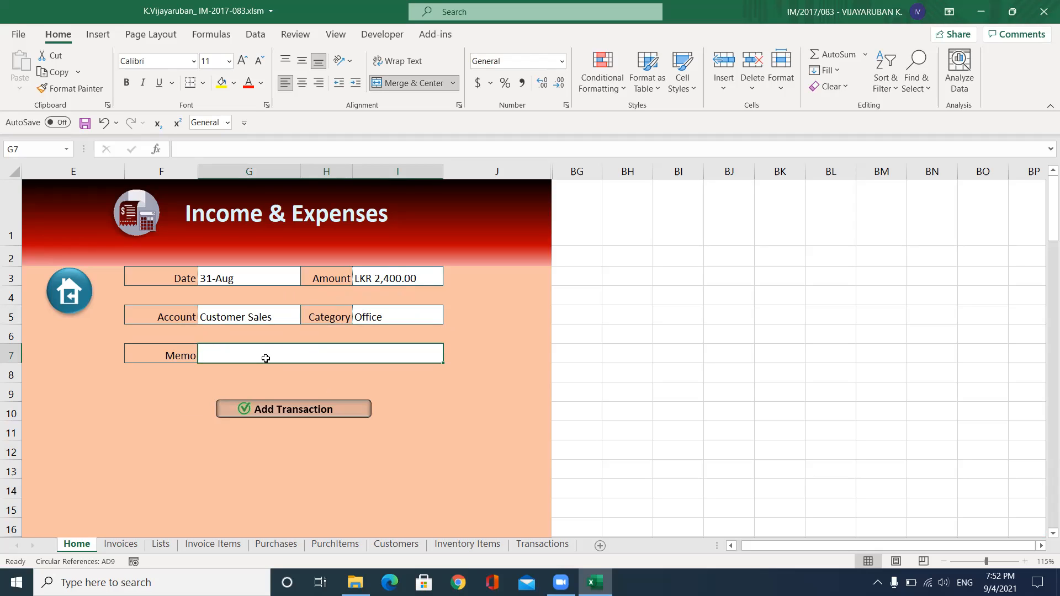
pyautogui.write('Sales for c')
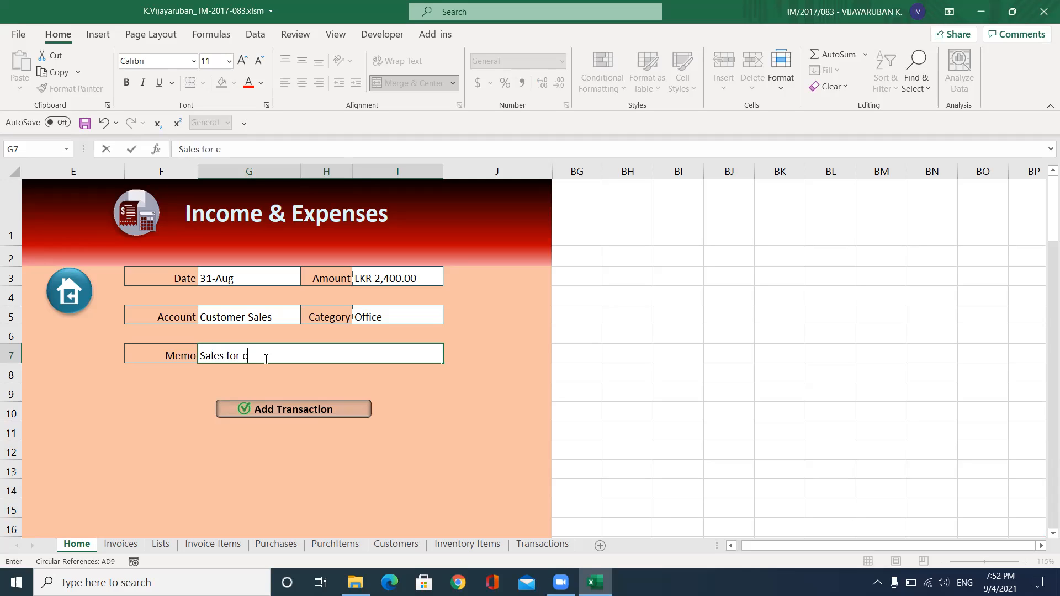
pyautogui.write('ustomer')
pyautogui.click(284, 413)
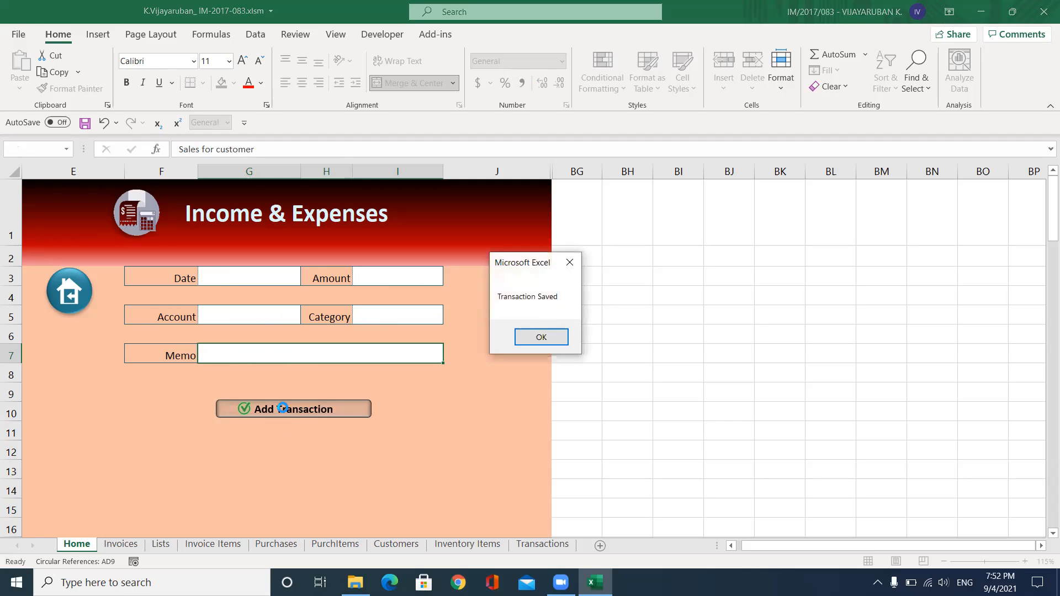
pyautogui.click(541, 337)
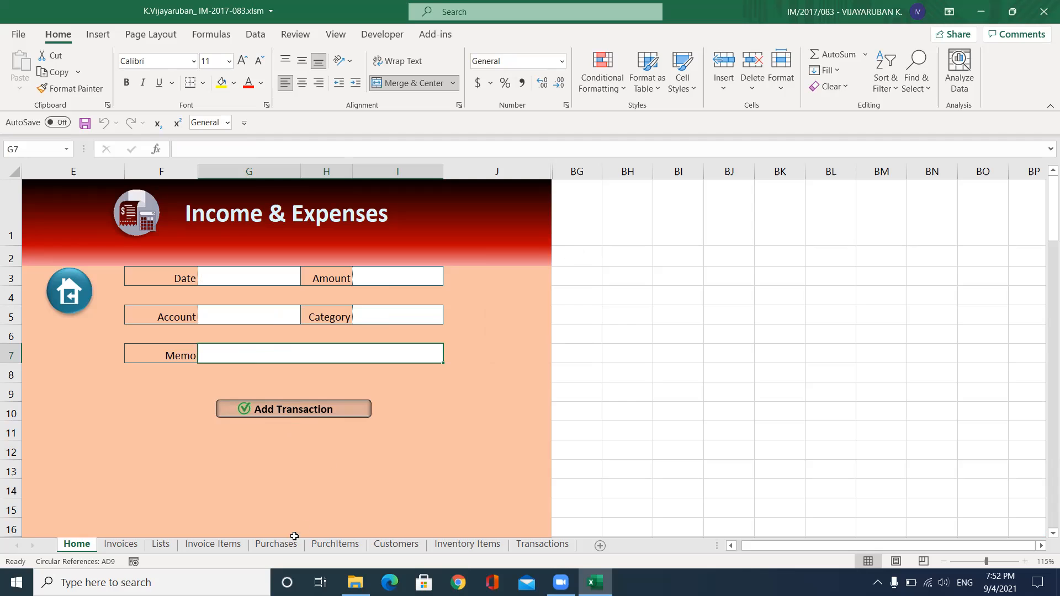
pyautogui.click(527, 548)
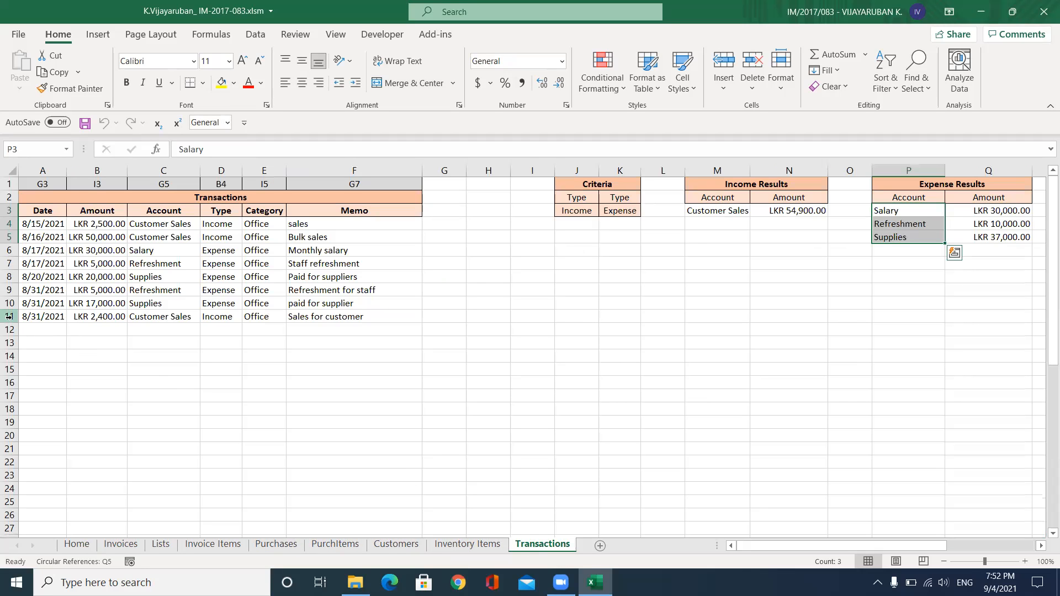
# Check the new transaction in row 11 of Transactions, then return to the form
pyautogui.click(9, 316)
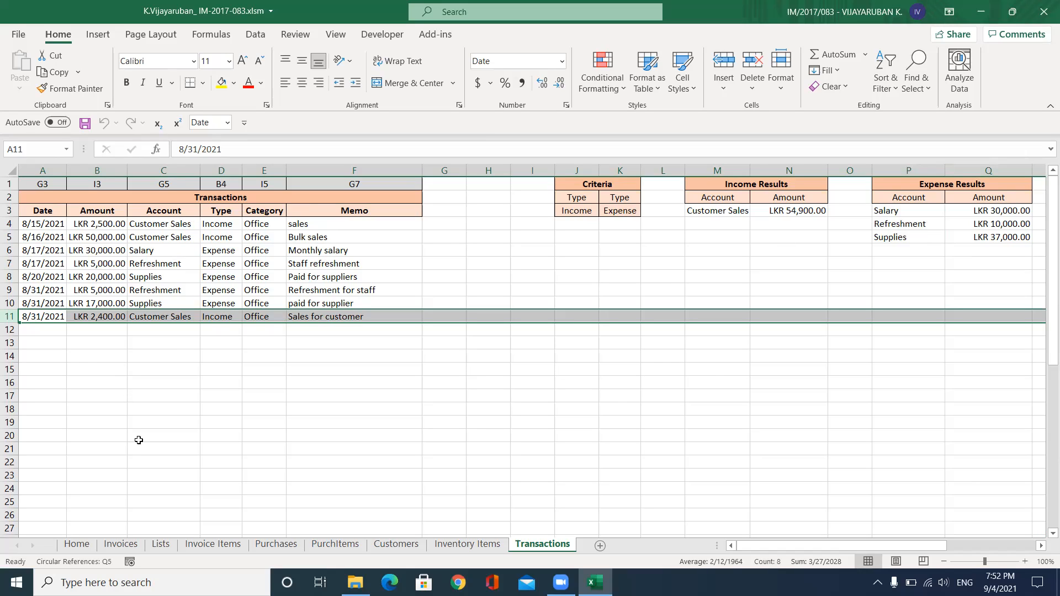
pyautogui.click(76, 544)
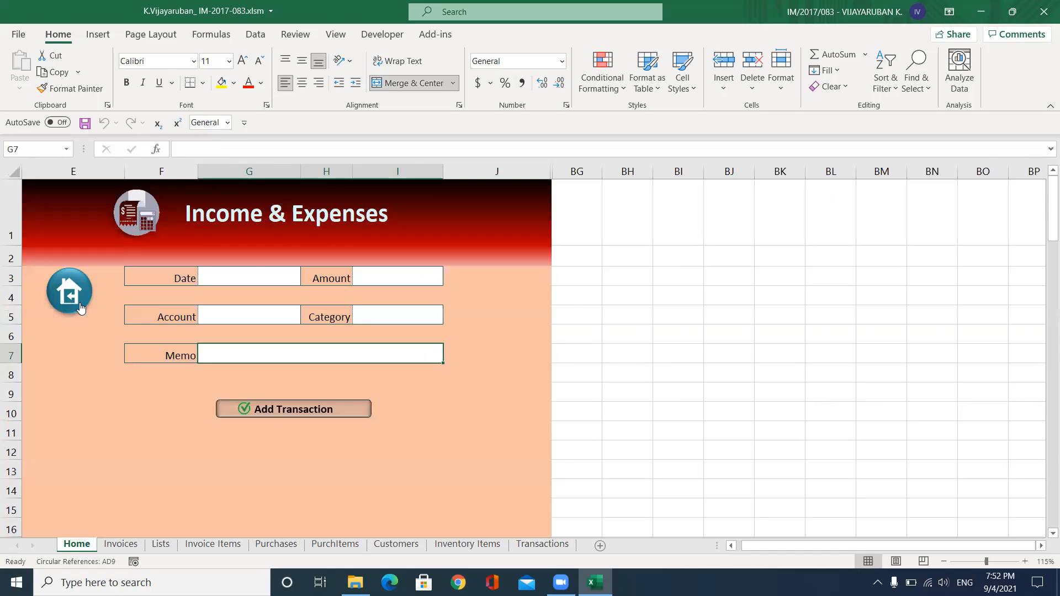
# Open the Invoicing & Sales sheet and look up the customer list
pyautogui.click(80, 307)
pyautogui.scroll(-1, 416, 341)
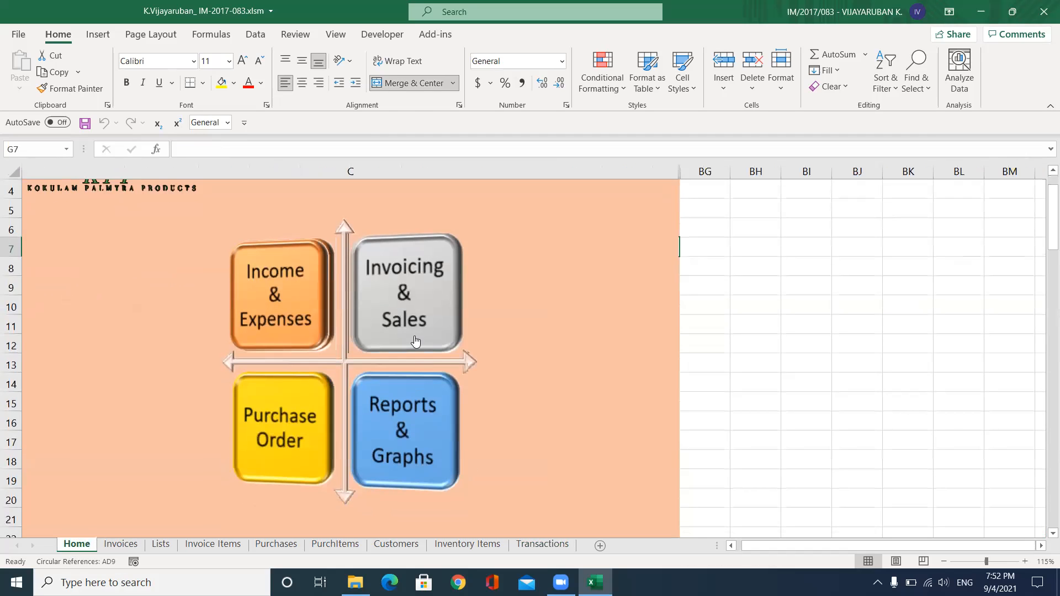
pyautogui.click(406, 309)
pyautogui.scroll(1, 404, 307)
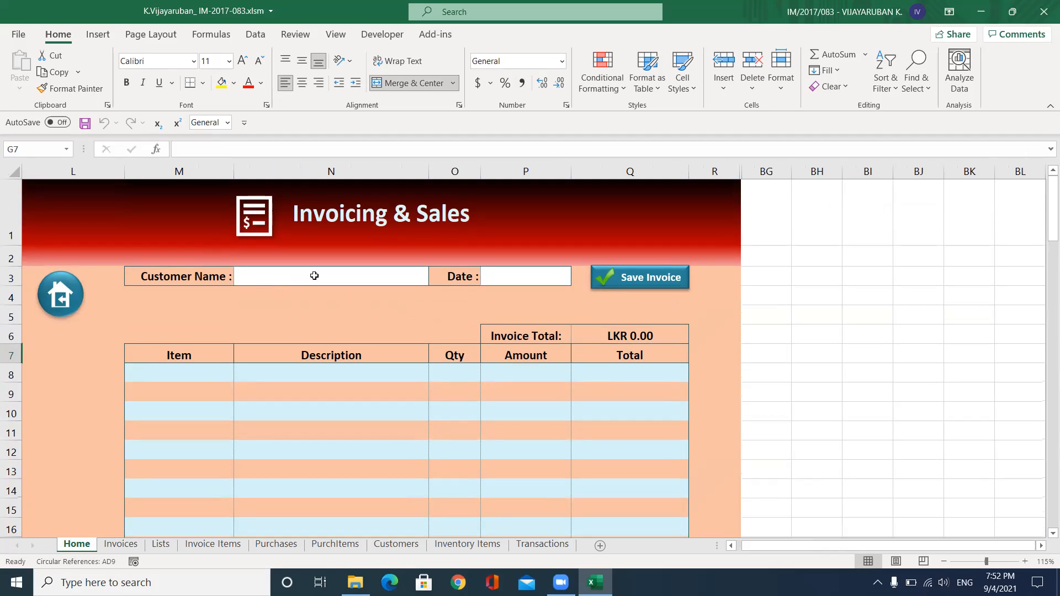
pyautogui.click(314, 275)
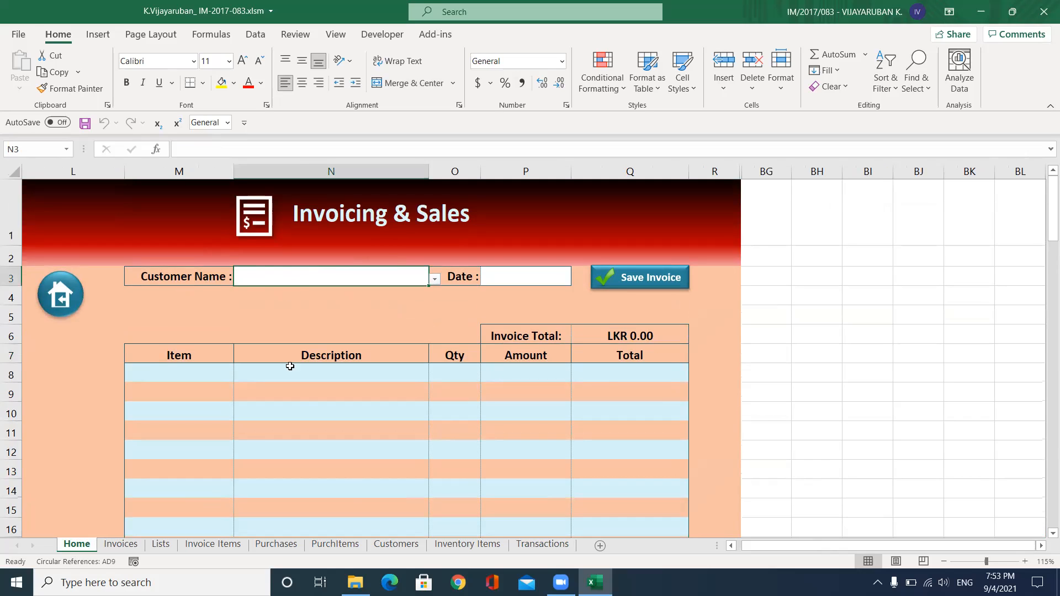
pyautogui.click(390, 548)
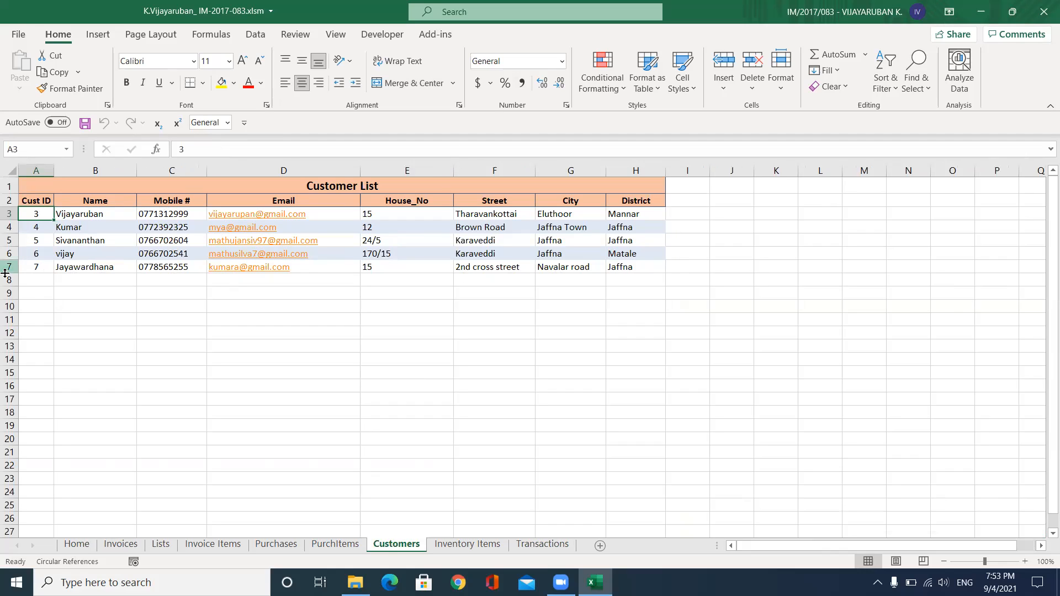
pyautogui.click(76, 544)
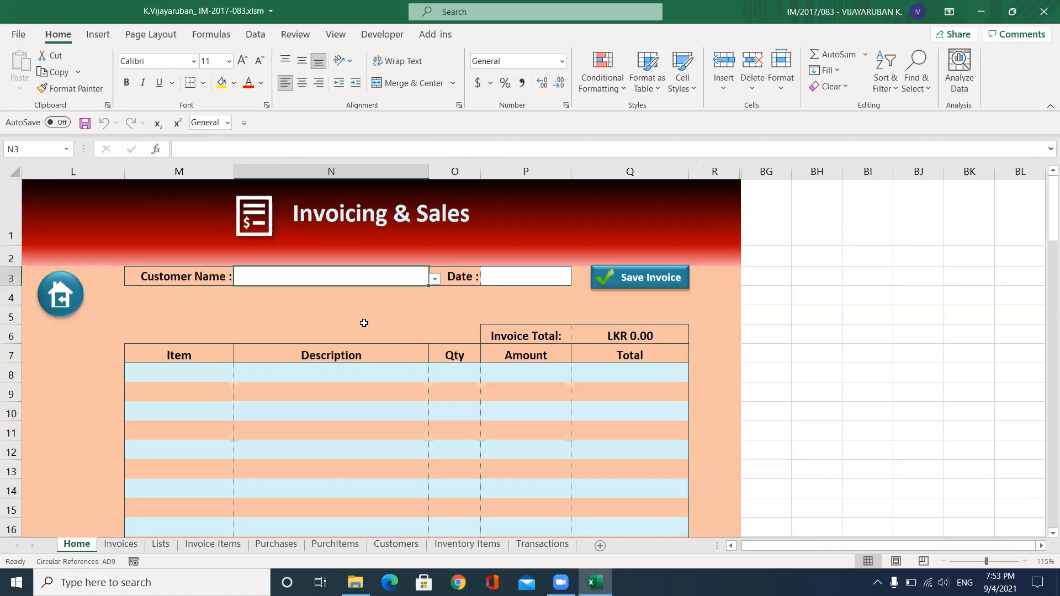
# Choose the customer from the Customer Name list and set the invoice date to 31-Aug
pyautogui.click(434, 279)
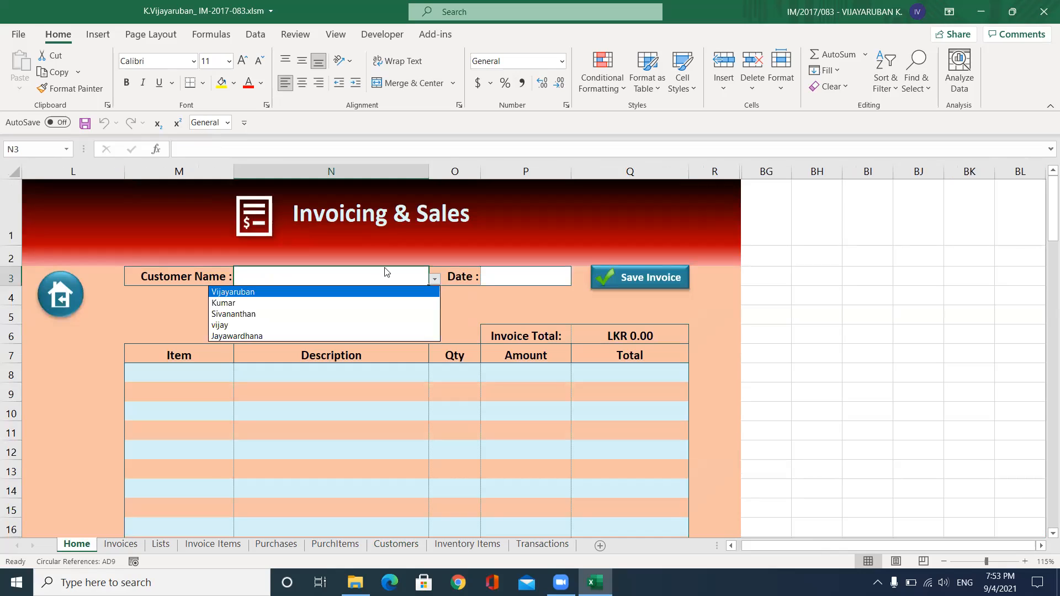
pyautogui.click(238, 325)
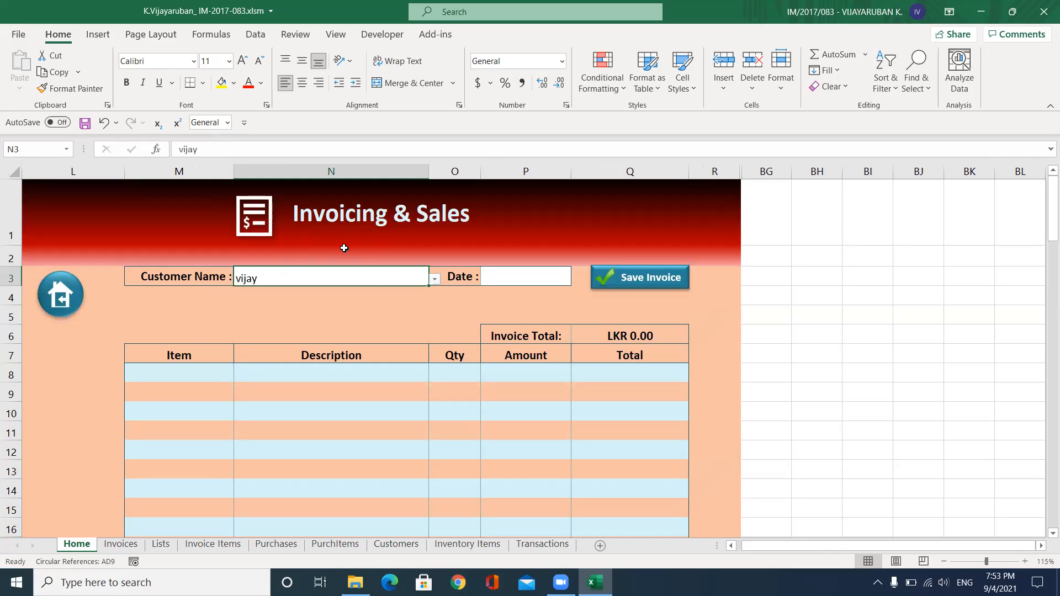
pyautogui.click(506, 282)
pyautogui.write('3')
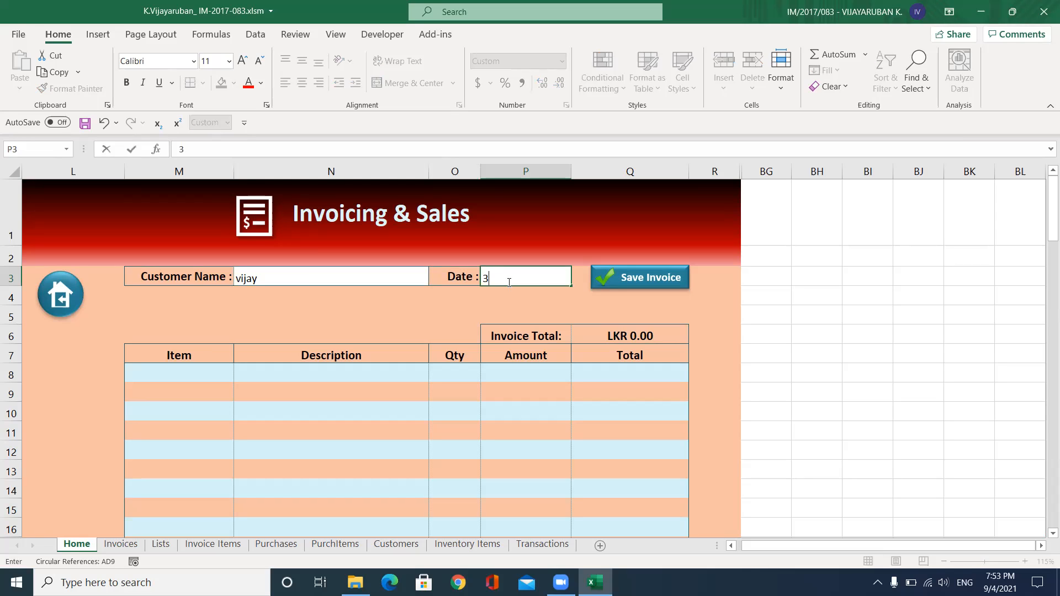
pyautogui.write('18/31')
pyautogui.press('Tab')
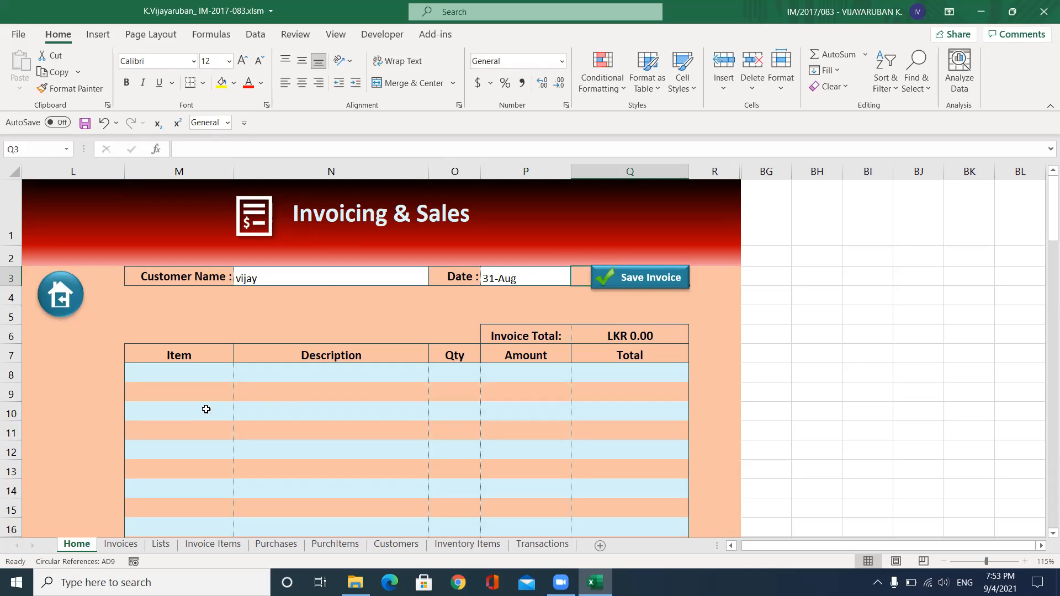
pyautogui.click(199, 374)
# Add Jaggery as the first invoice item with quantity 3
pyautogui.scroll(-2, 201, 374)
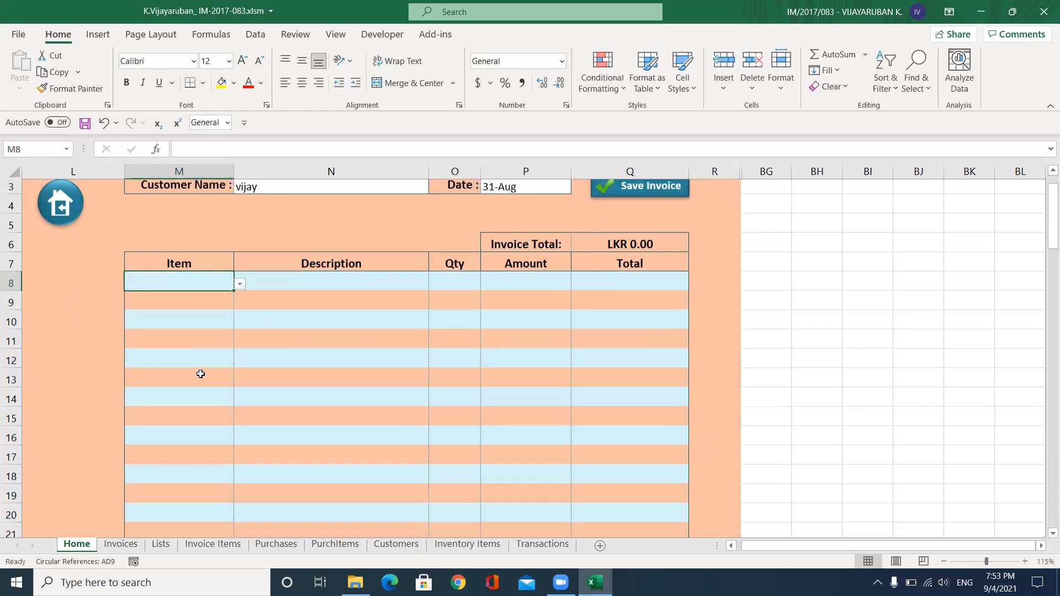
pyautogui.scroll(2, 208, 357)
pyautogui.click(240, 377)
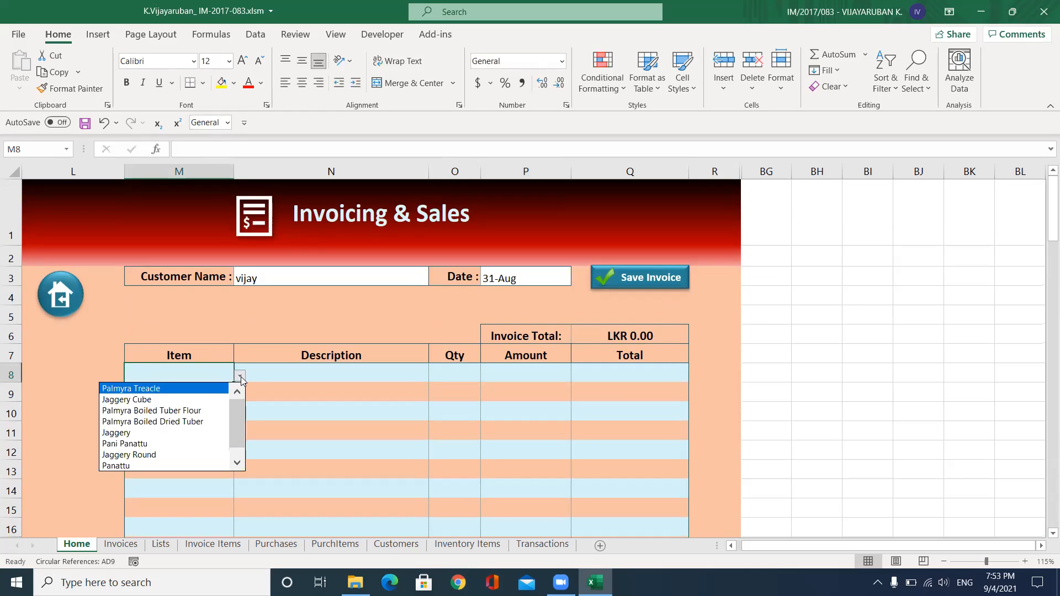
pyautogui.click(141, 433)
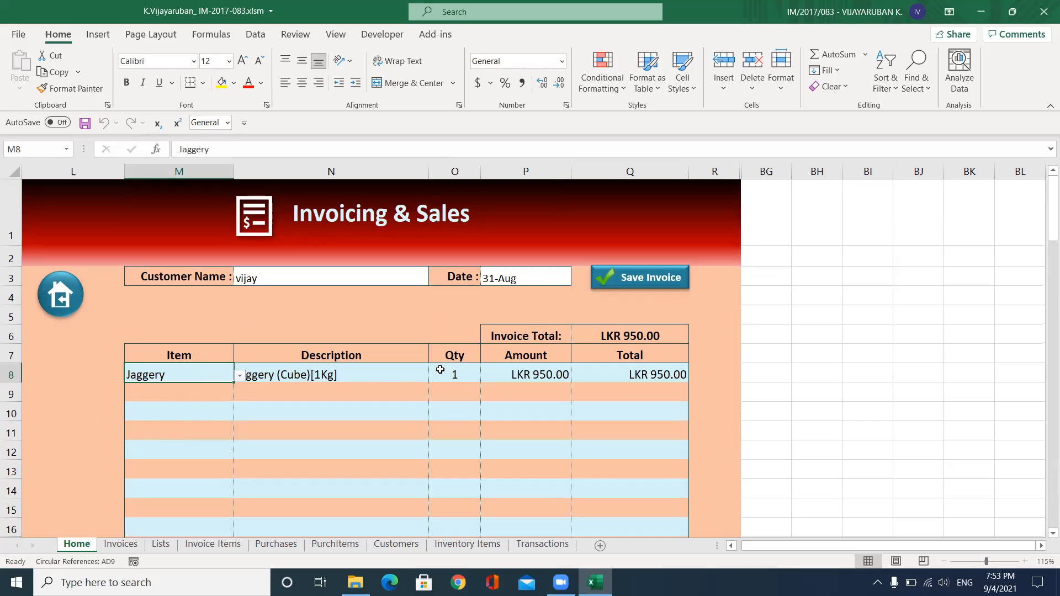
pyautogui.click(457, 379)
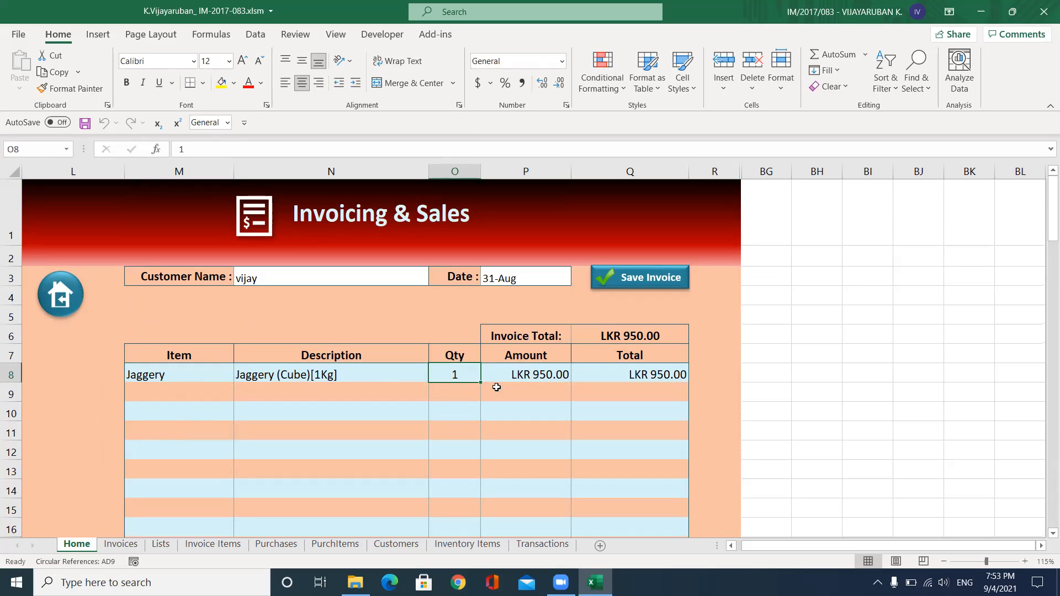
pyautogui.doubleClick(468, 376)
pyautogui.write('3')
pyautogui.press('Return')
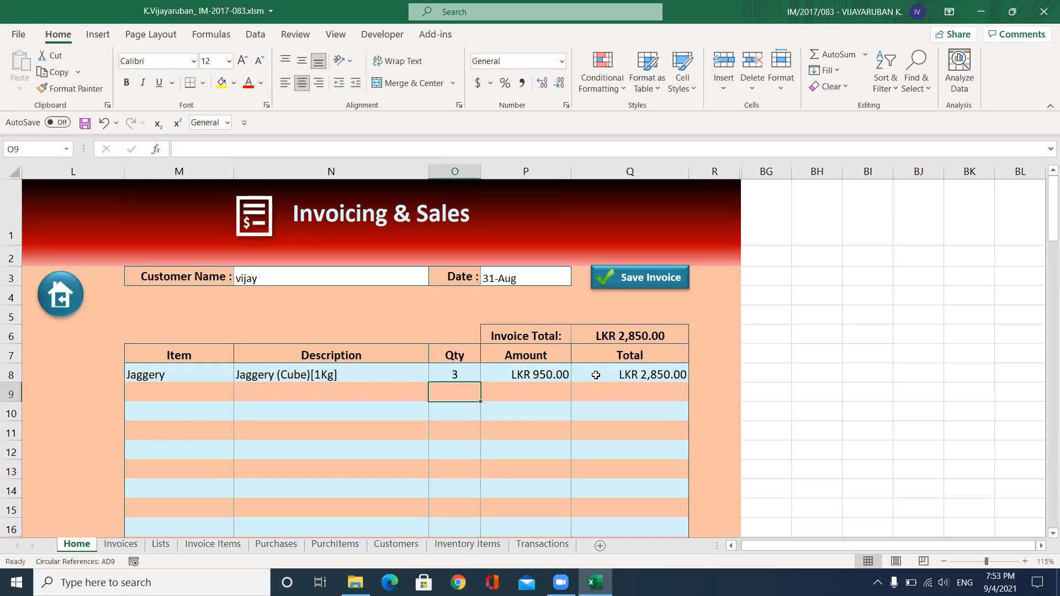
# Add Panattu with quantity 2 and save the LKR 5,450.00 invoice
pyautogui.click(178, 394)
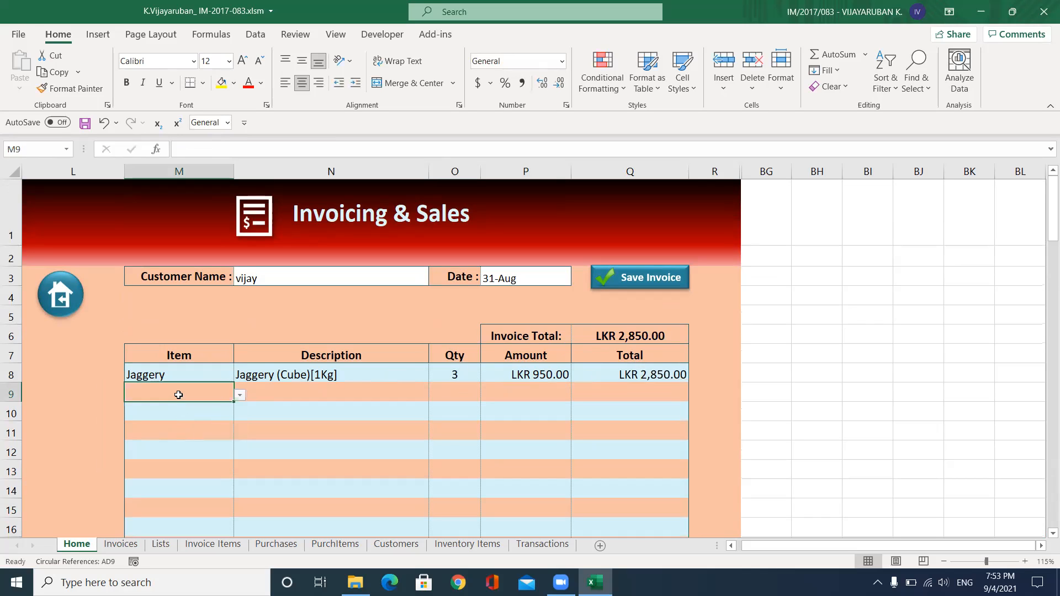
pyautogui.click(239, 395)
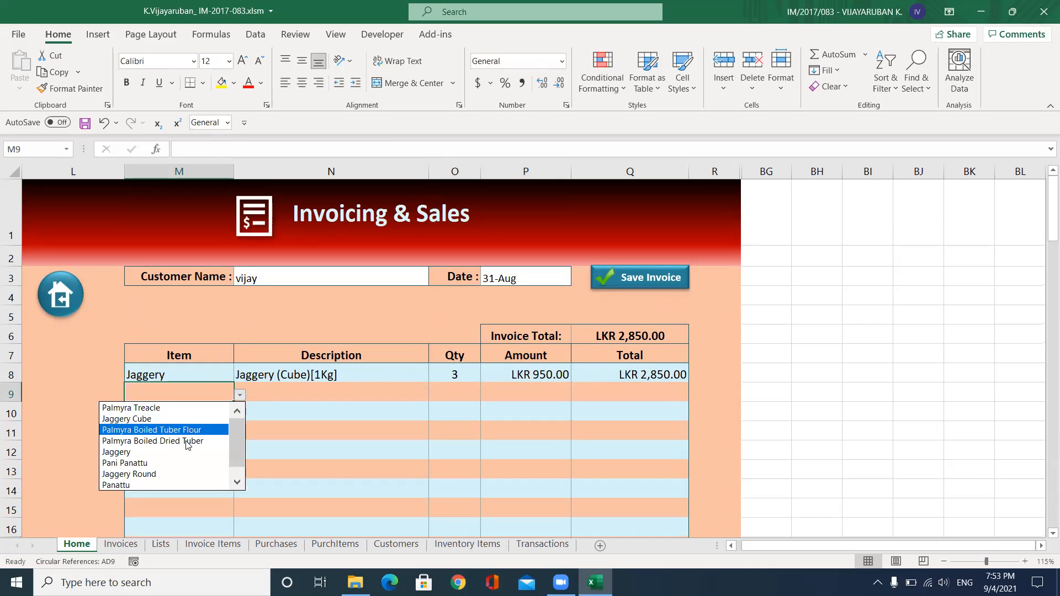
pyautogui.click(168, 483)
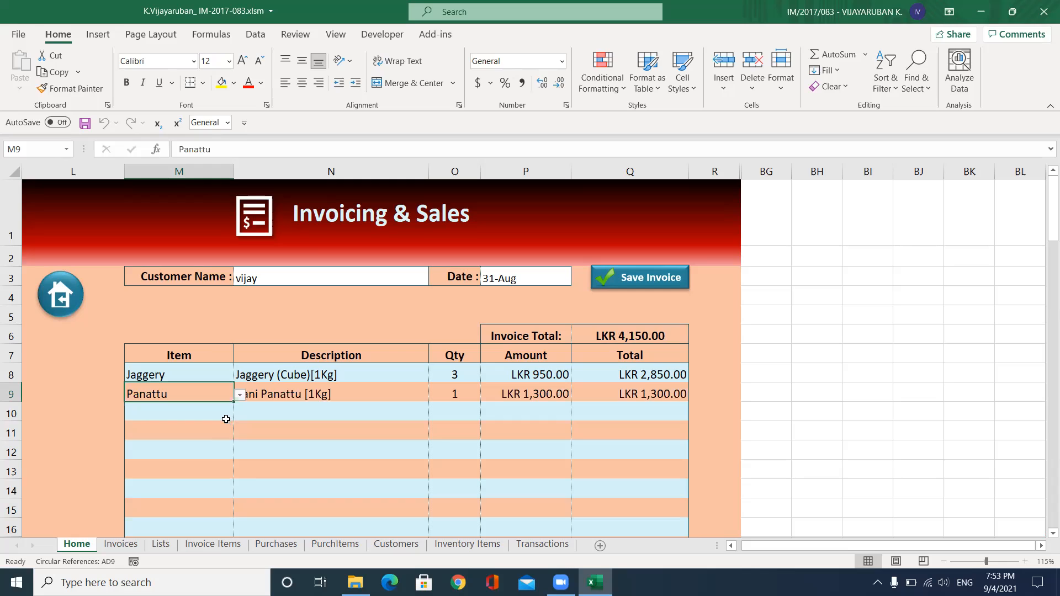
pyautogui.click(469, 395)
pyautogui.press('BackSpace')
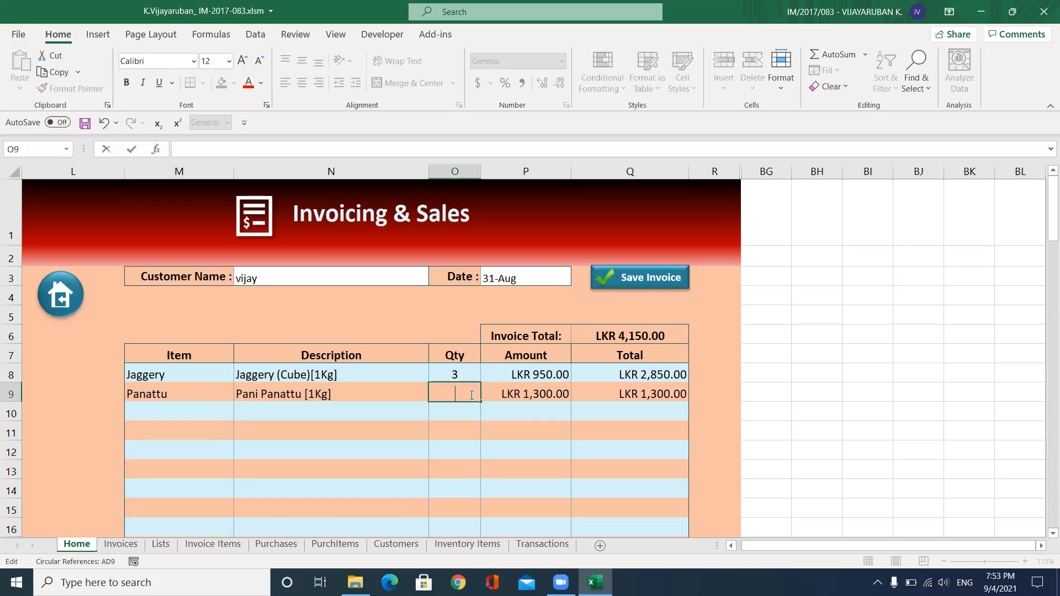
pyautogui.write('2')
pyautogui.click(380, 433)
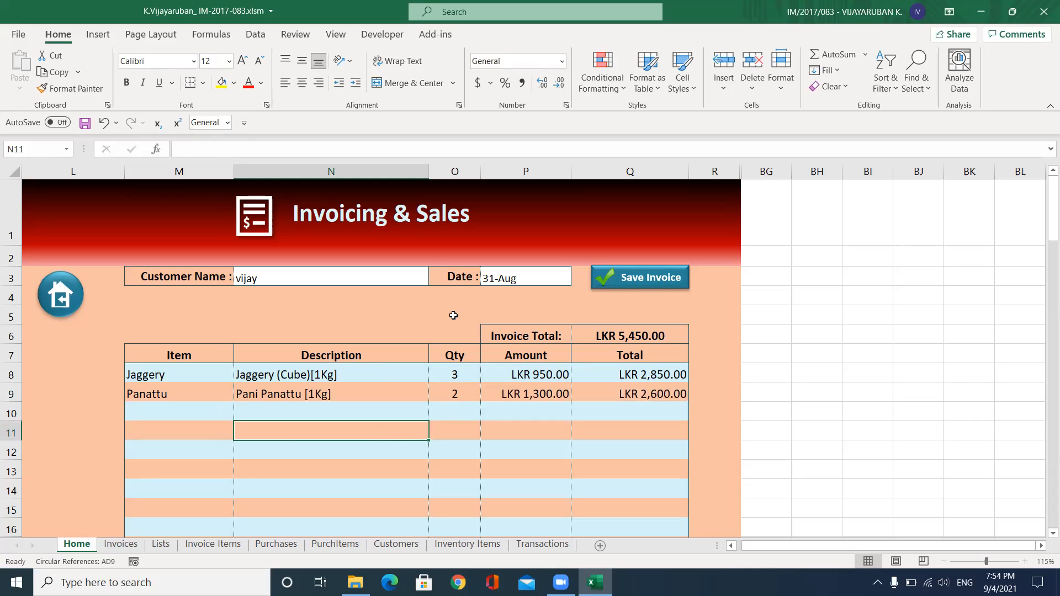
pyautogui.click(645, 282)
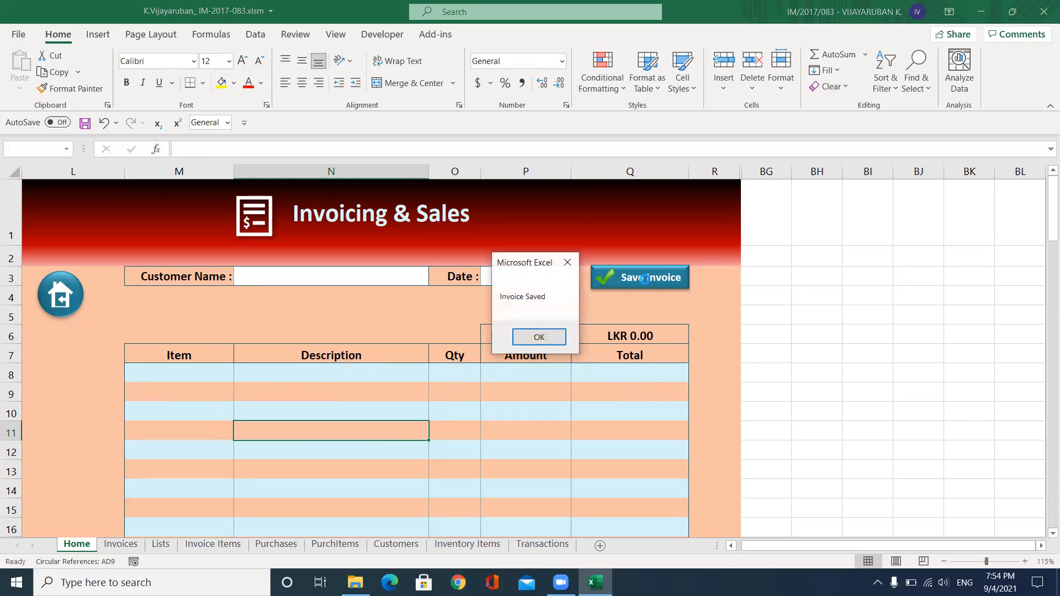
# Confirm the save, check invoice row 7 and the Jaggery item in row 17, then return Home
pyautogui.click(544, 341)
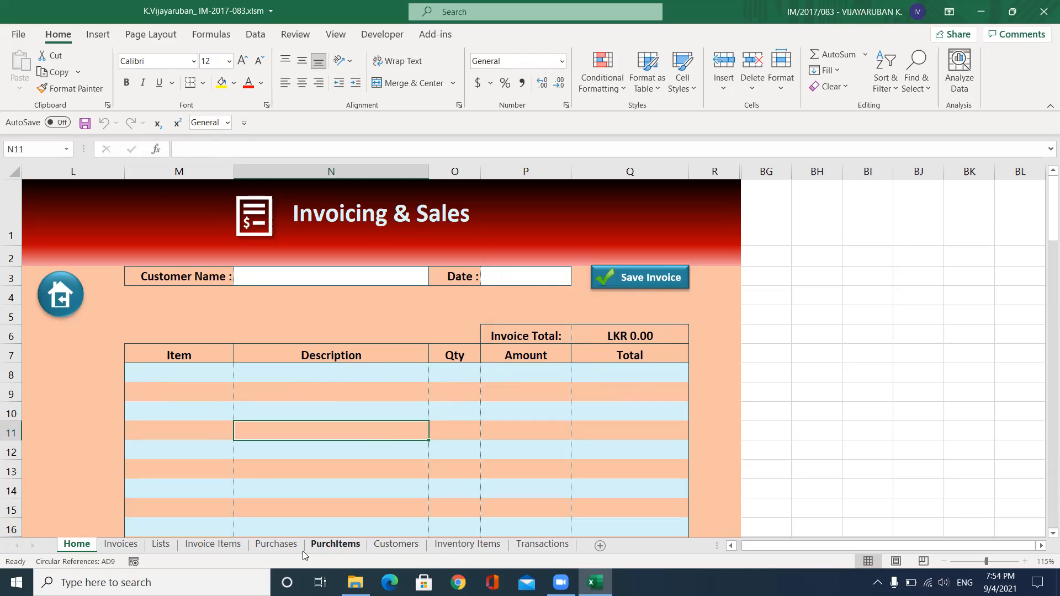
pyautogui.click(123, 548)
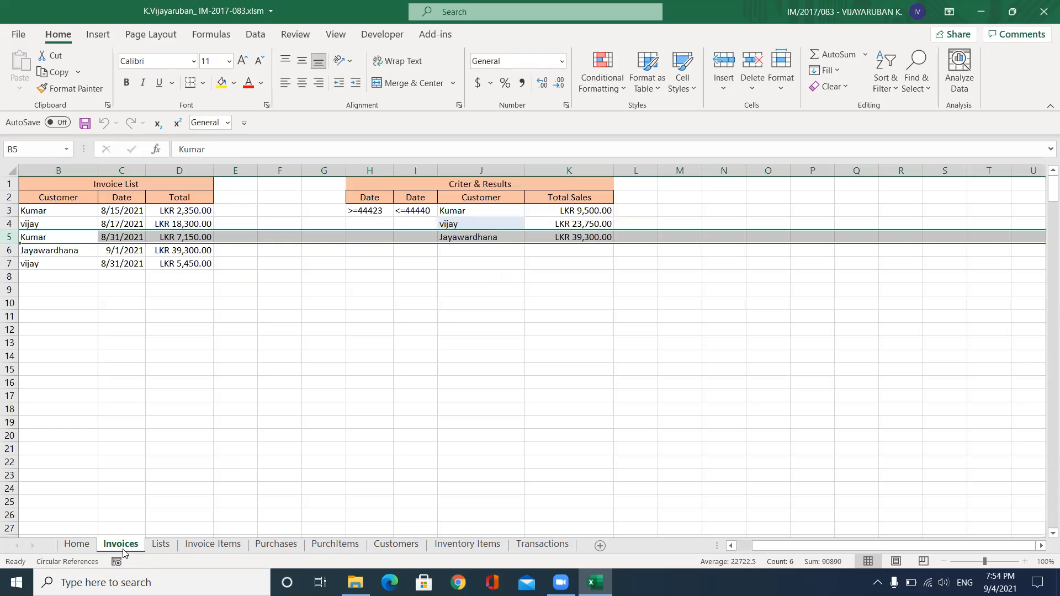
pyautogui.click(8, 263)
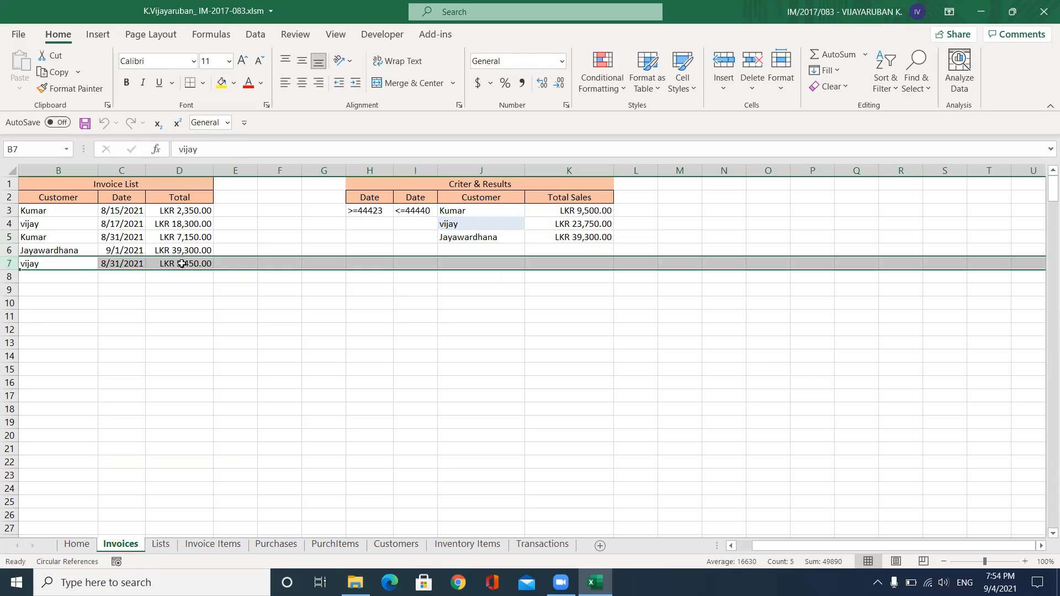
pyautogui.click(218, 547)
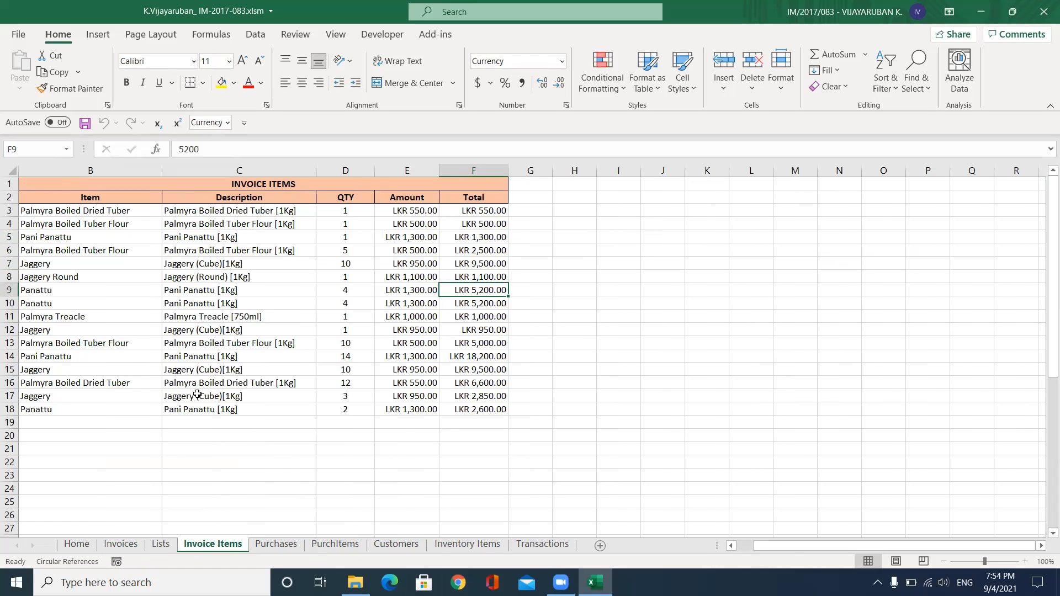
pyautogui.click(150, 398)
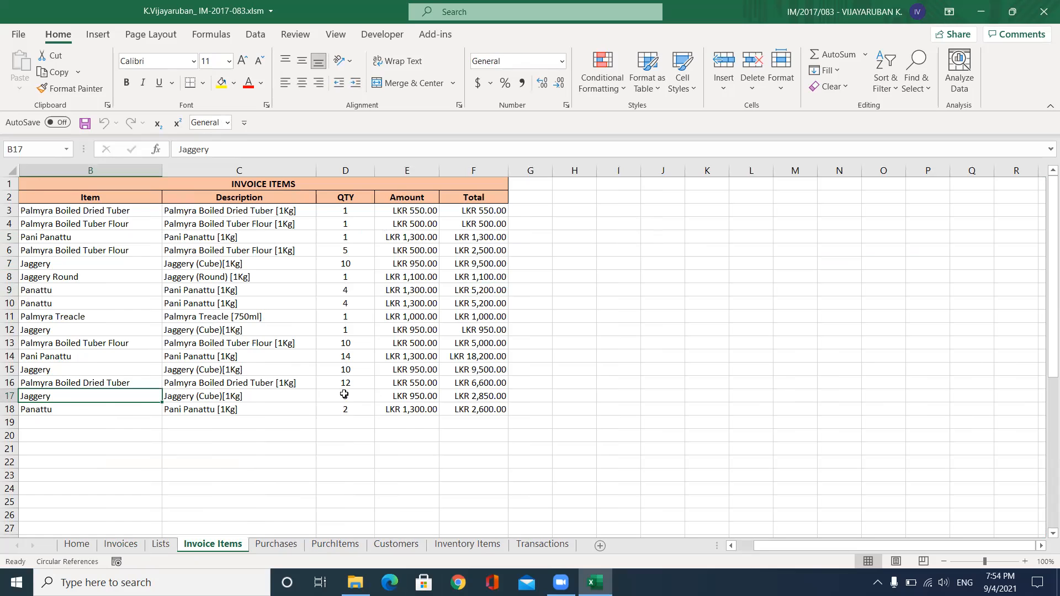
pyautogui.click(77, 545)
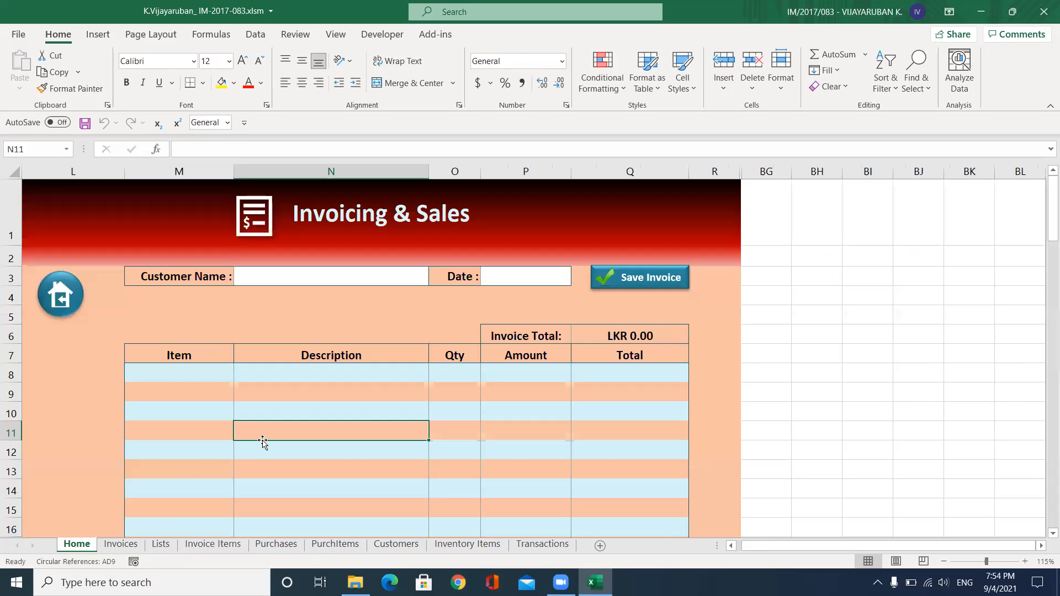
pyautogui.scroll(-1, 118, 291)
# Leave the invoice form for the dashboard and open Reports & Graphs, showing $52500.00 income and profit
pyautogui.click(61, 197)
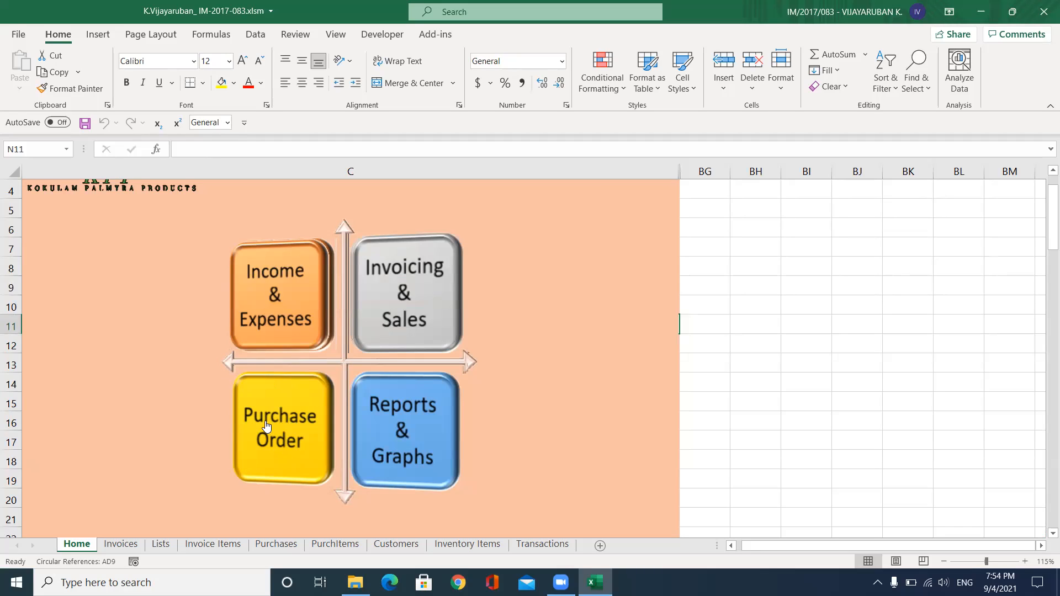
pyautogui.click(392, 440)
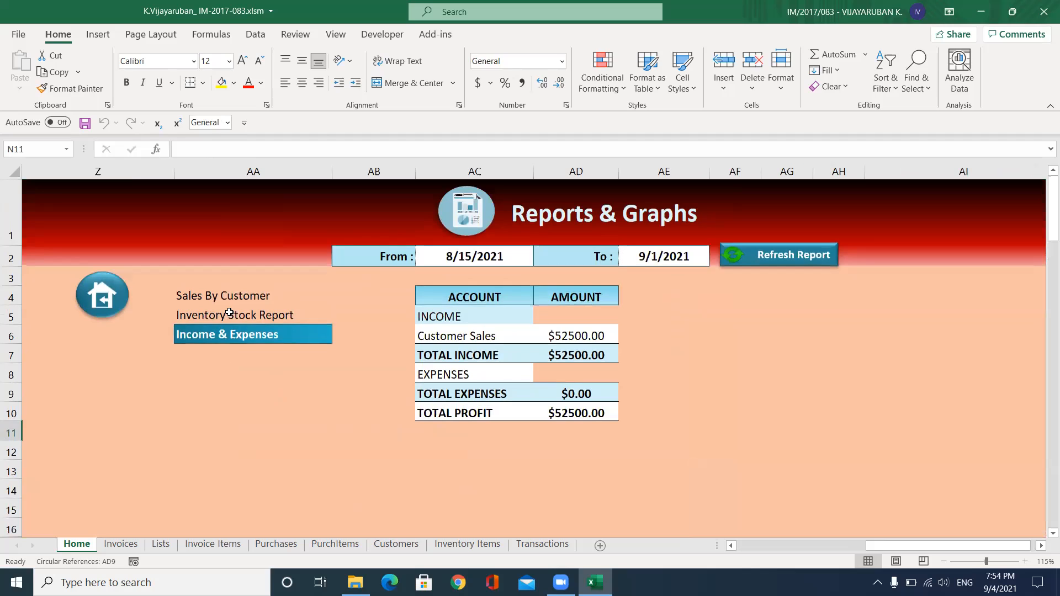
# Switch the Reports & Graphs page to the Inventory Stock Report
pyautogui.click(229, 313)
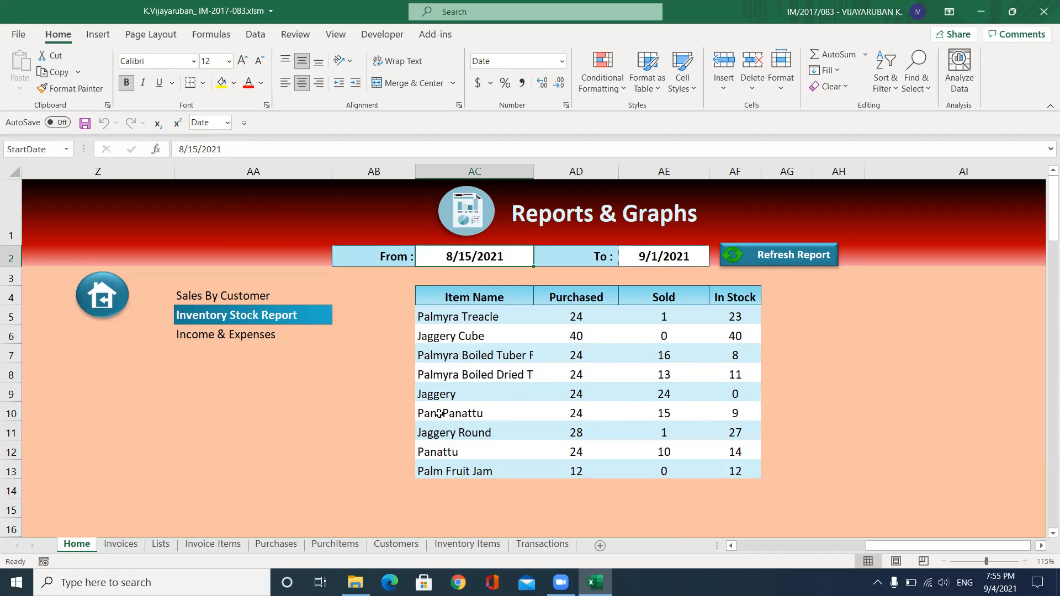
# Go back to the dashboard and open the Purchase Order form
pyautogui.click(100, 293)
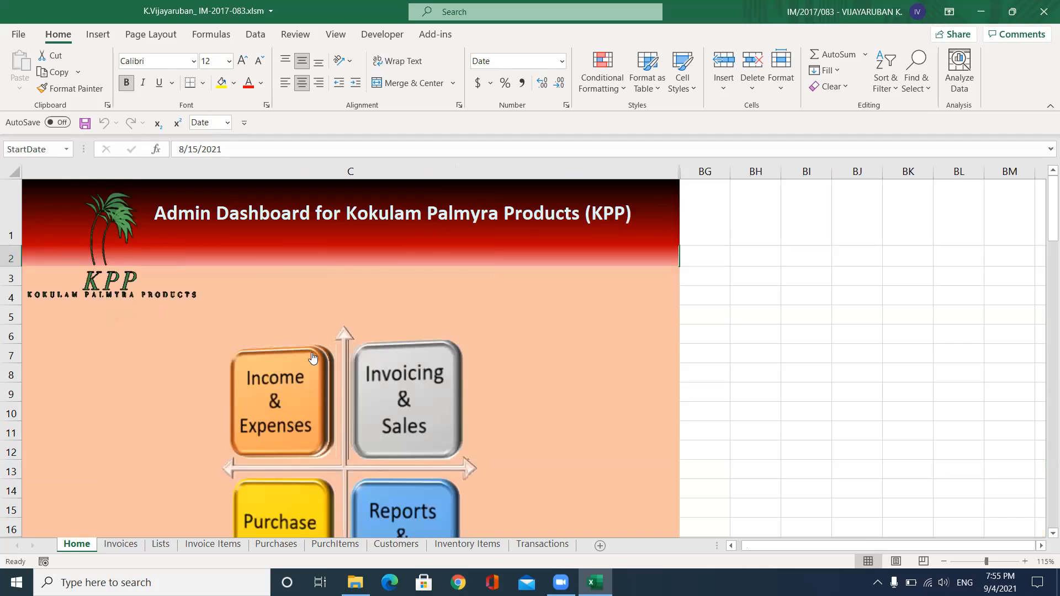
pyautogui.scroll(-2, 312, 359)
pyautogui.click(276, 372)
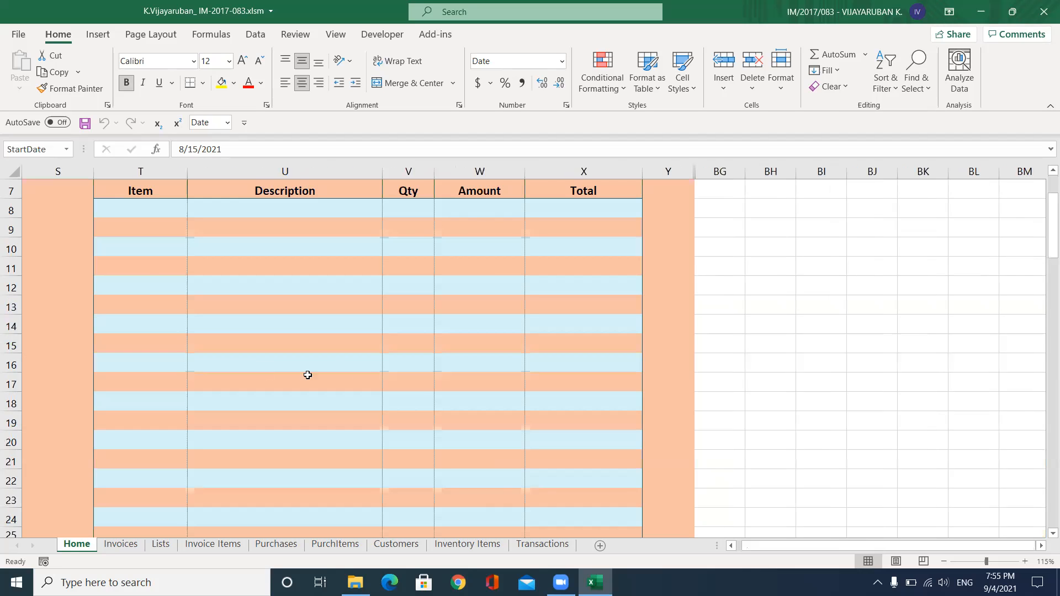
# Put Jaggery (24 at LKR 850.00) on the first order line, then view the Inventory Items sheet
pyautogui.click(130, 211)
pyautogui.click(193, 211)
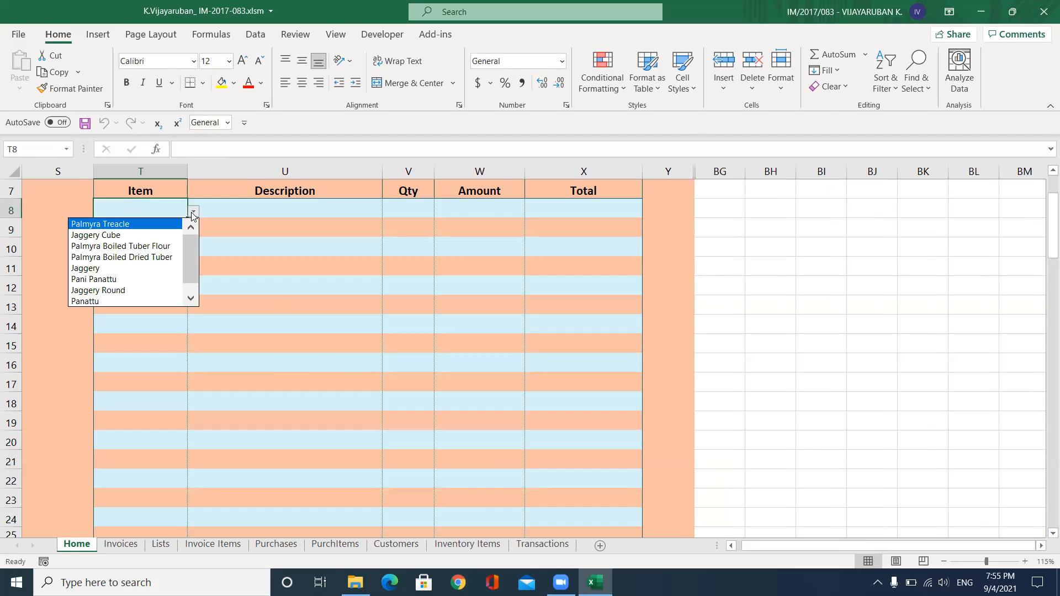
pyautogui.click(106, 268)
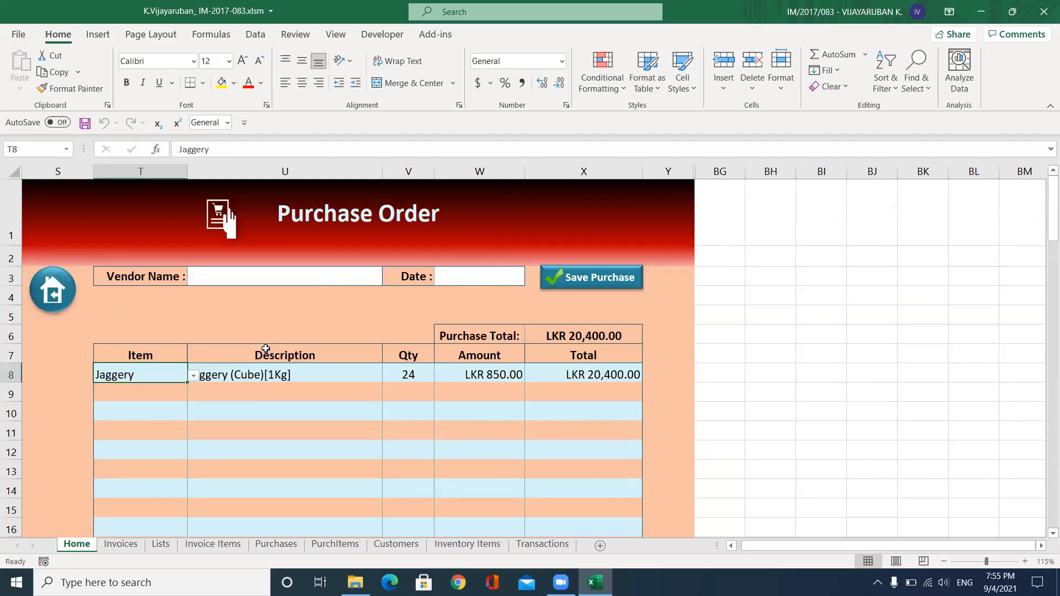
pyautogui.scroll(-1, 292, 319)
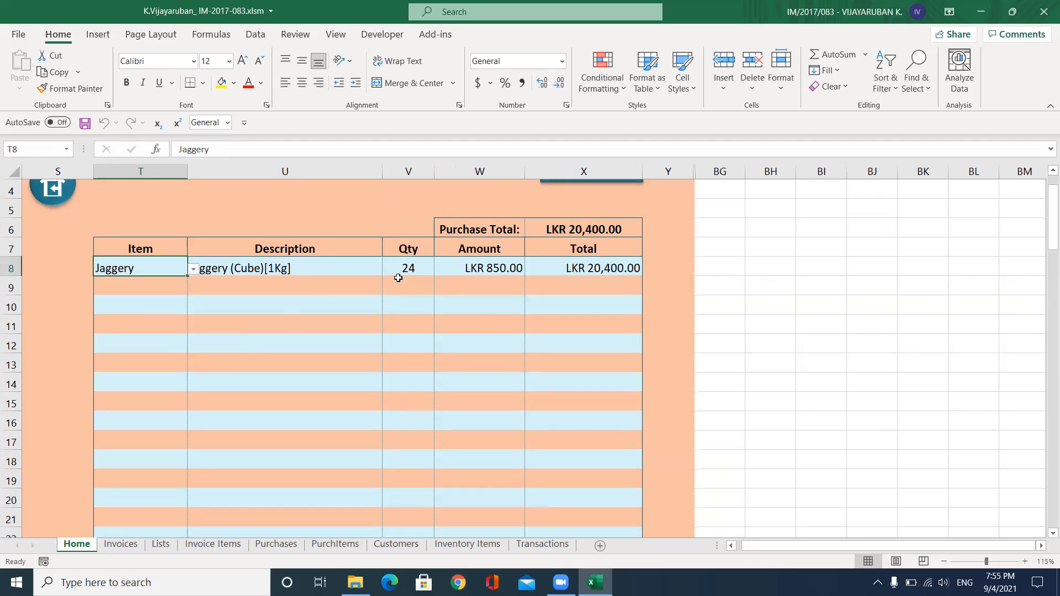
pyautogui.click(469, 545)
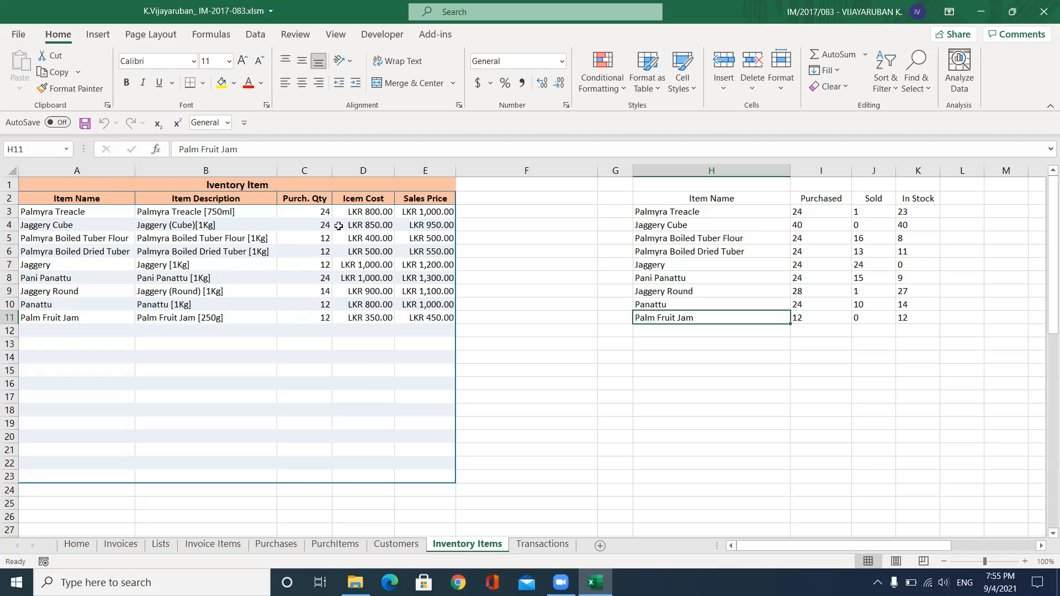
# Back on the purchase order, change the Jaggery quantity to 40
pyautogui.click(77, 545)
pyautogui.doubleClick(414, 267)
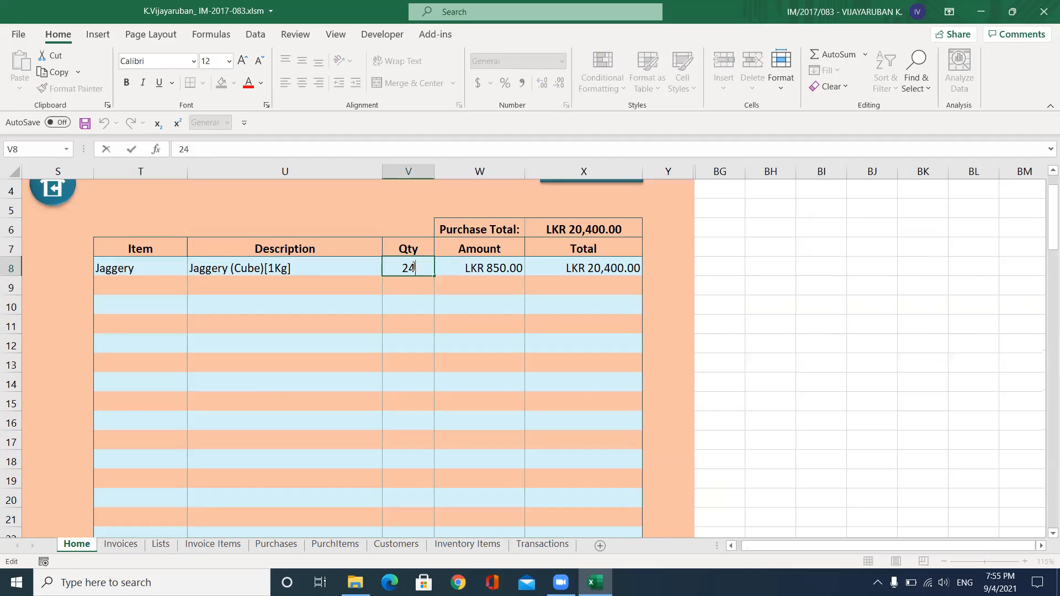
pyautogui.press('BackSpace')
pyautogui.write('40')
pyautogui.click(318, 288)
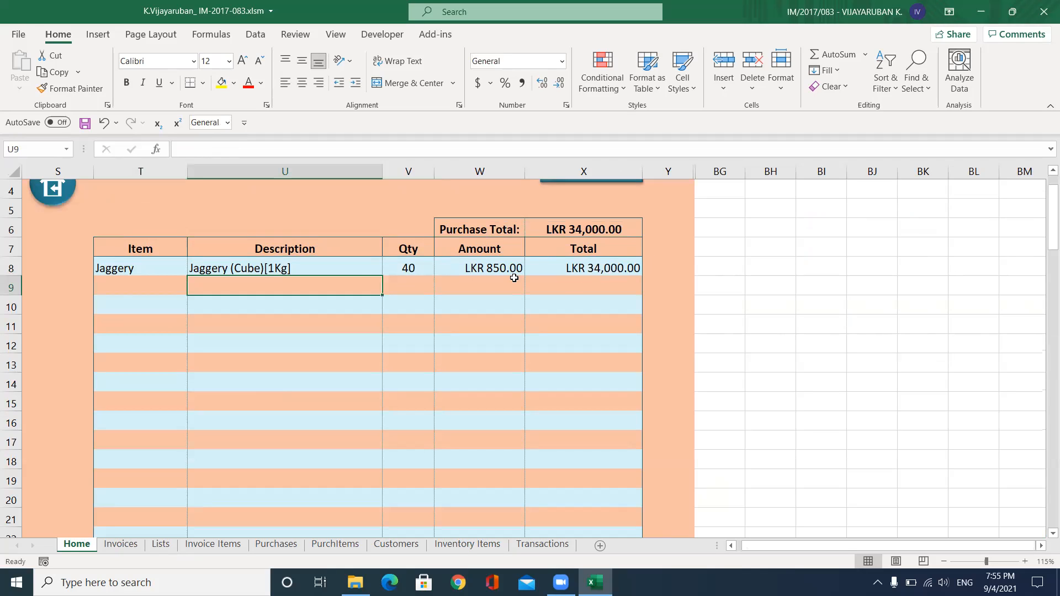
# Add Pani Panattu with quantity 24 on the second order line
pyautogui.click(122, 289)
pyautogui.click(193, 289)
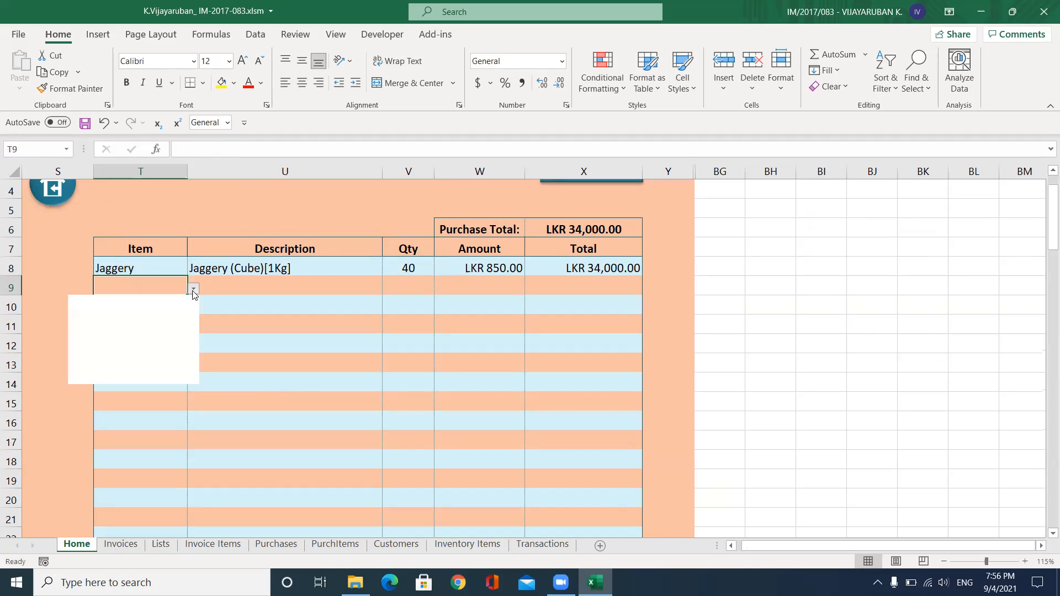
pyautogui.click(102, 362)
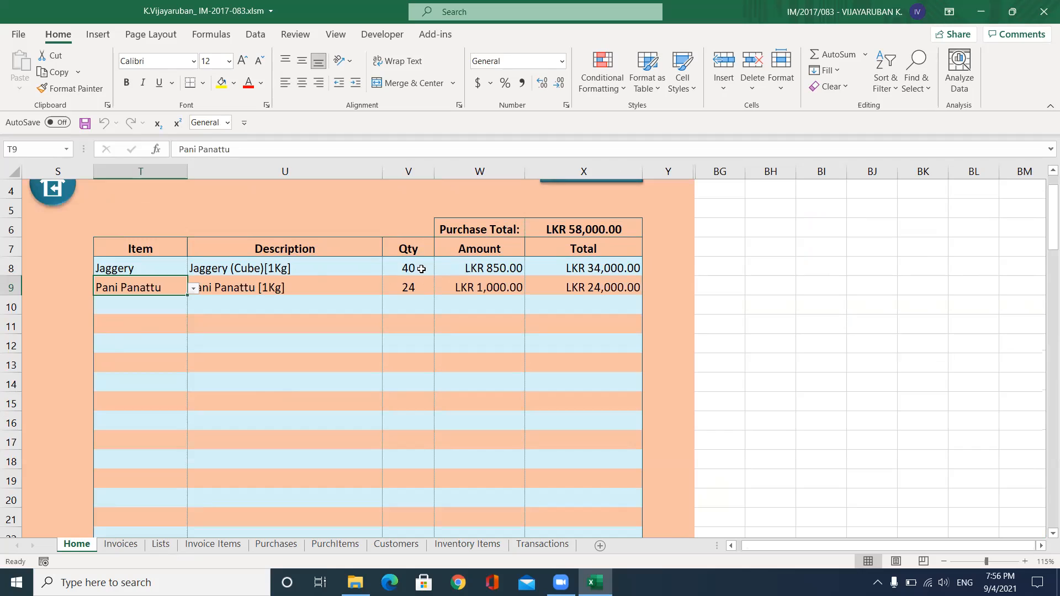
pyautogui.doubleClick(416, 288)
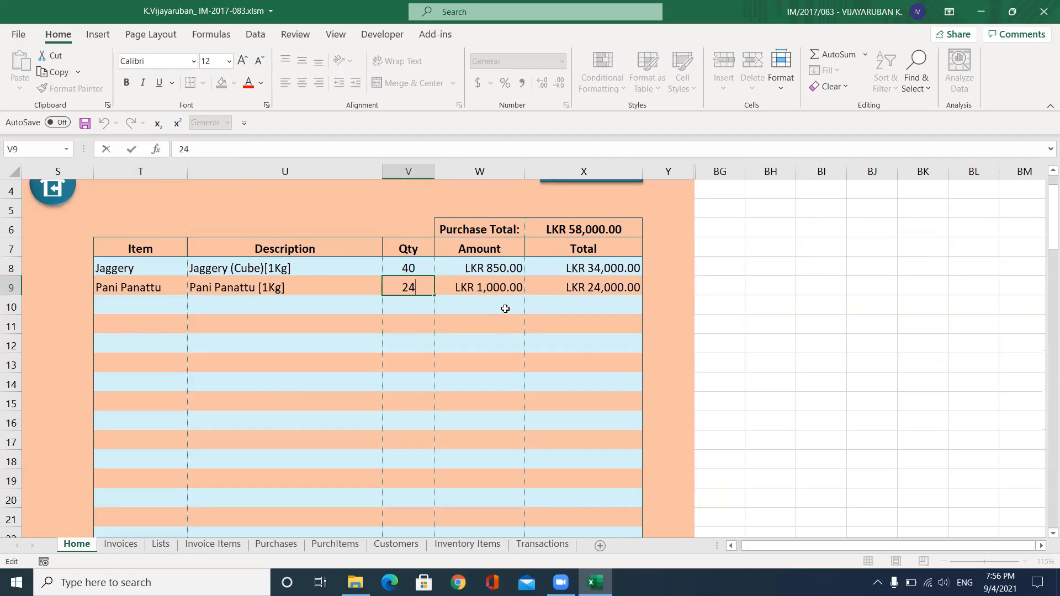
pyautogui.scroll(1, 497, 308)
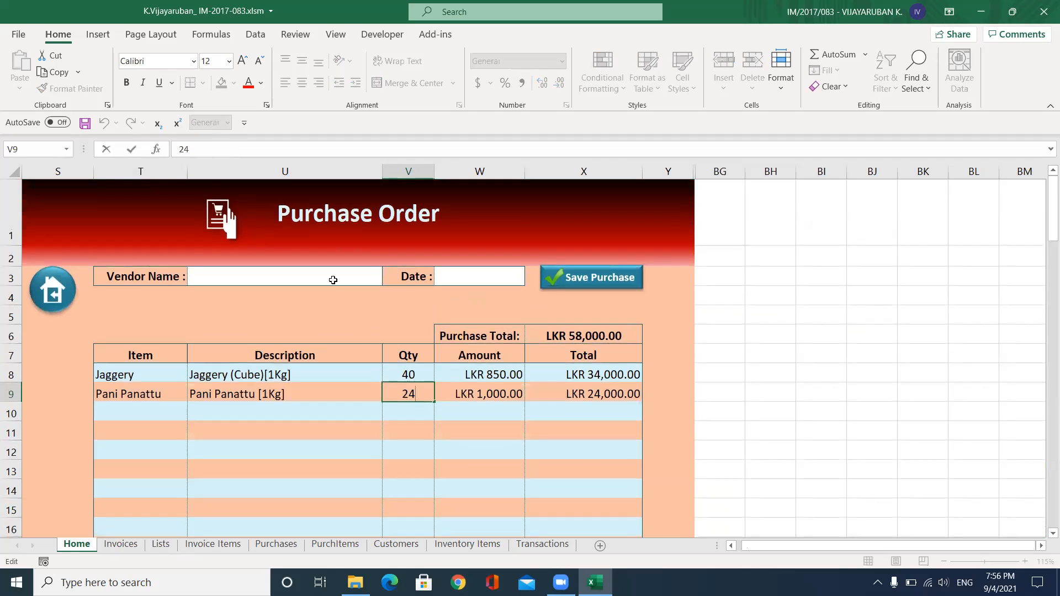
pyautogui.click(333, 280)
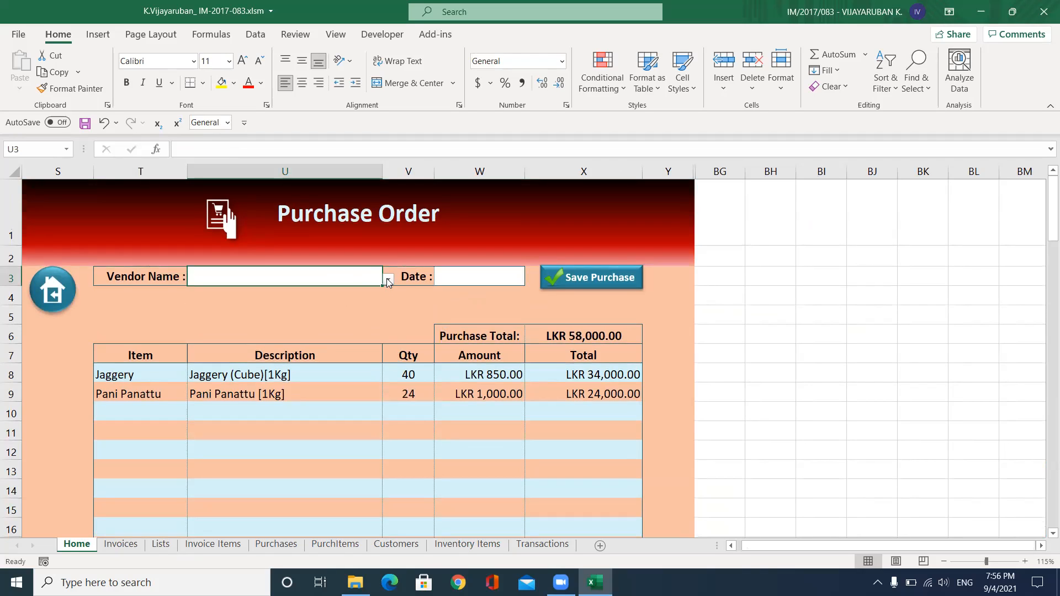
# Choose the first vendor, set the order date to 8/31/2021, and save the purchase
pyautogui.click(388, 281)
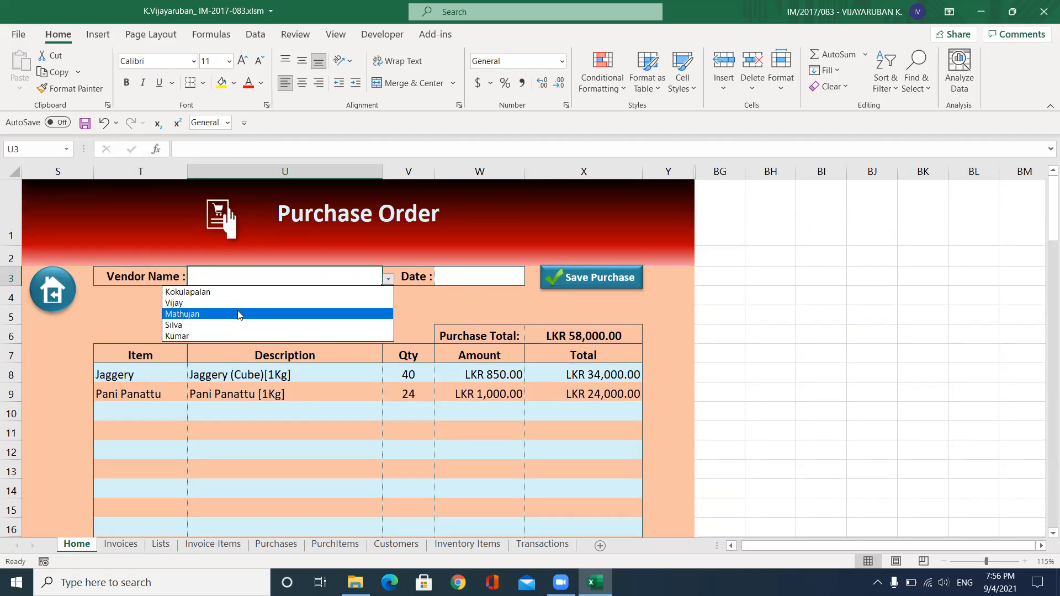
pyautogui.click(241, 292)
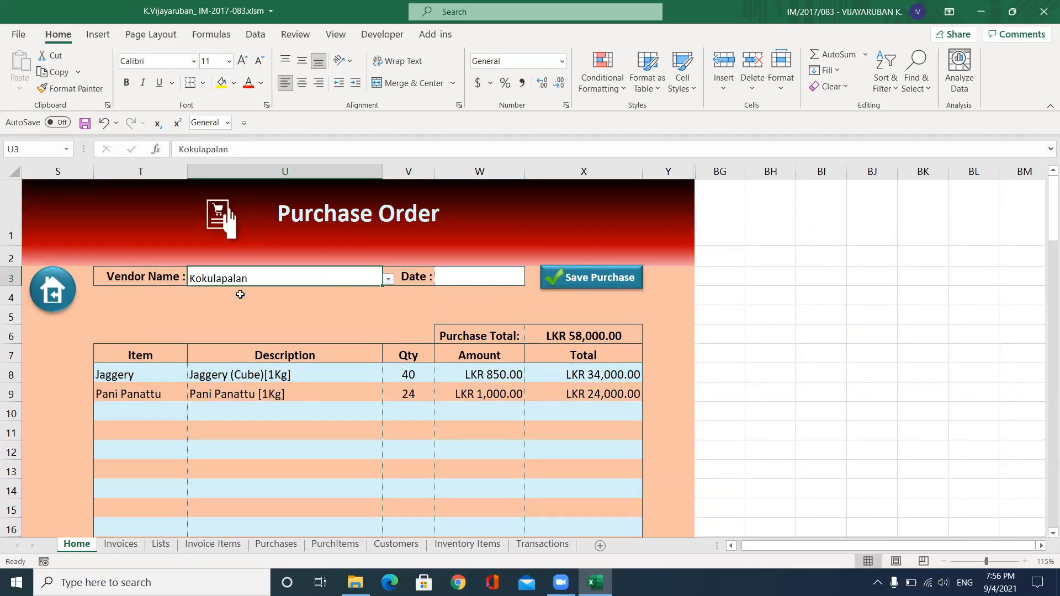
pyautogui.click(501, 279)
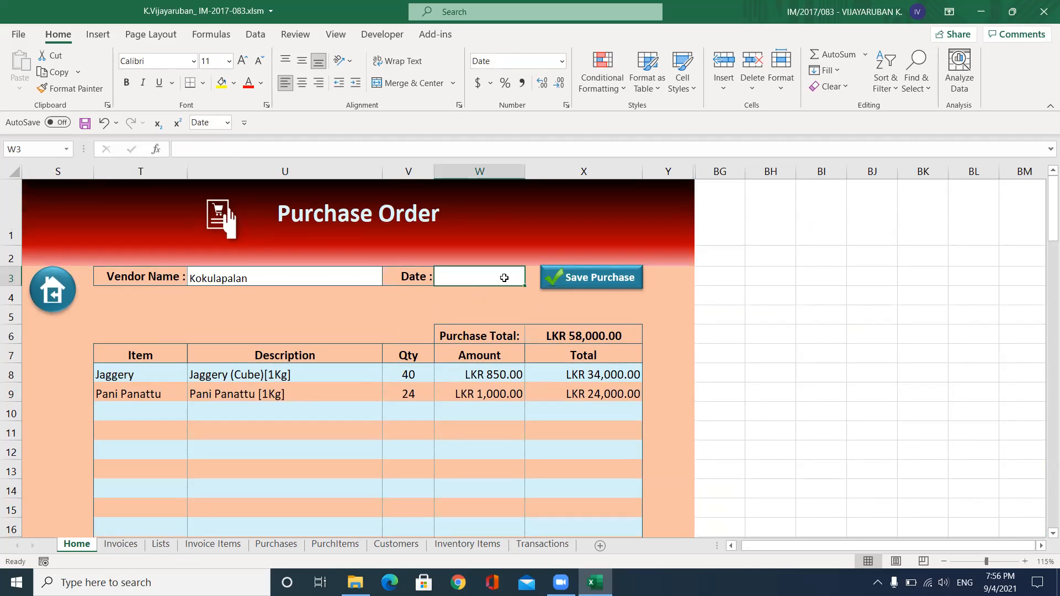
pyautogui.write('31/202')
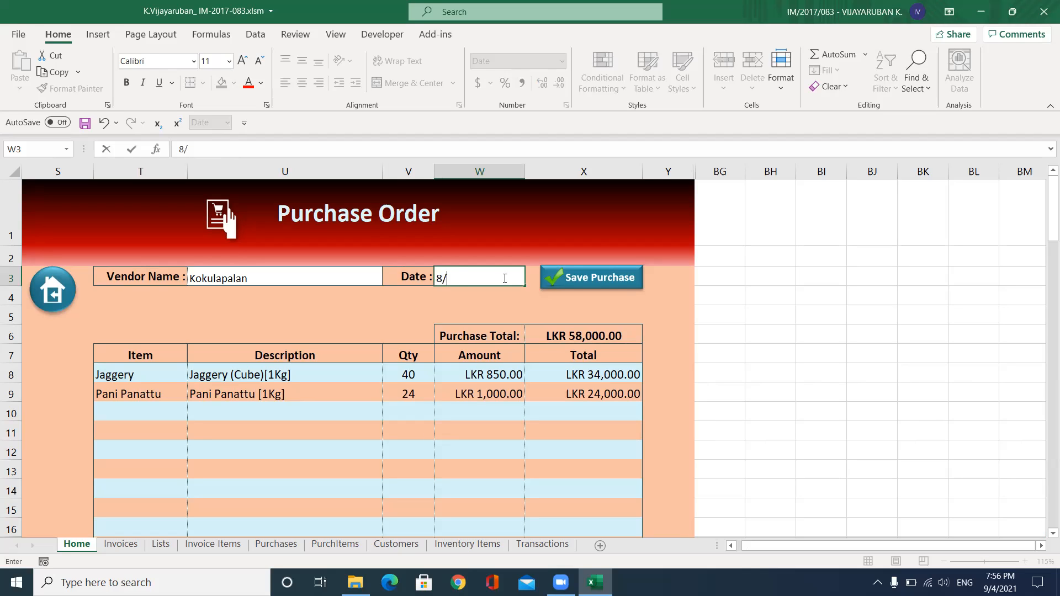
pyautogui.write('1')
pyautogui.press('Tab')
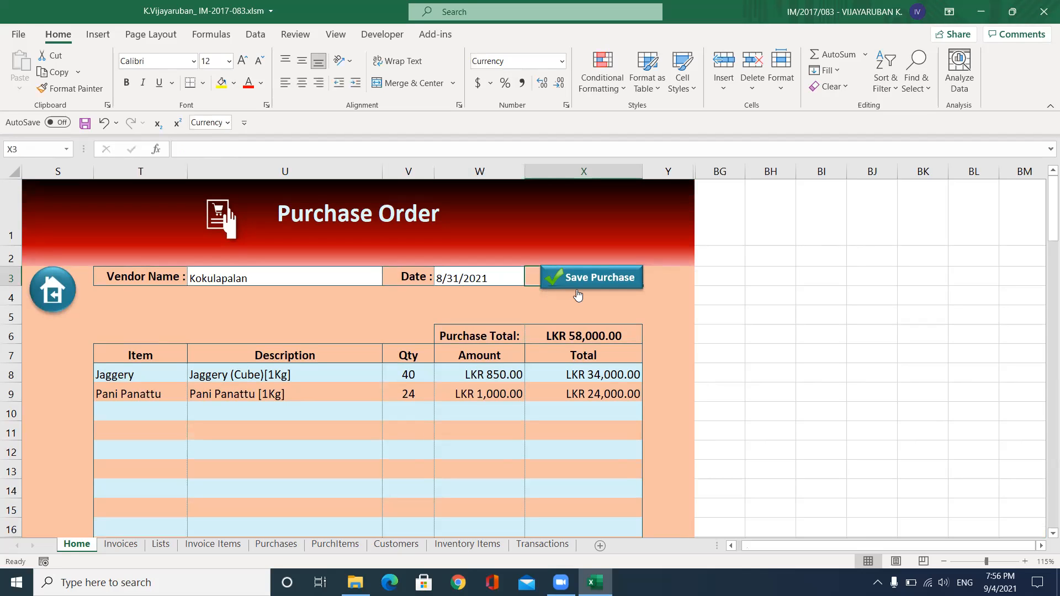
pyautogui.click(596, 280)
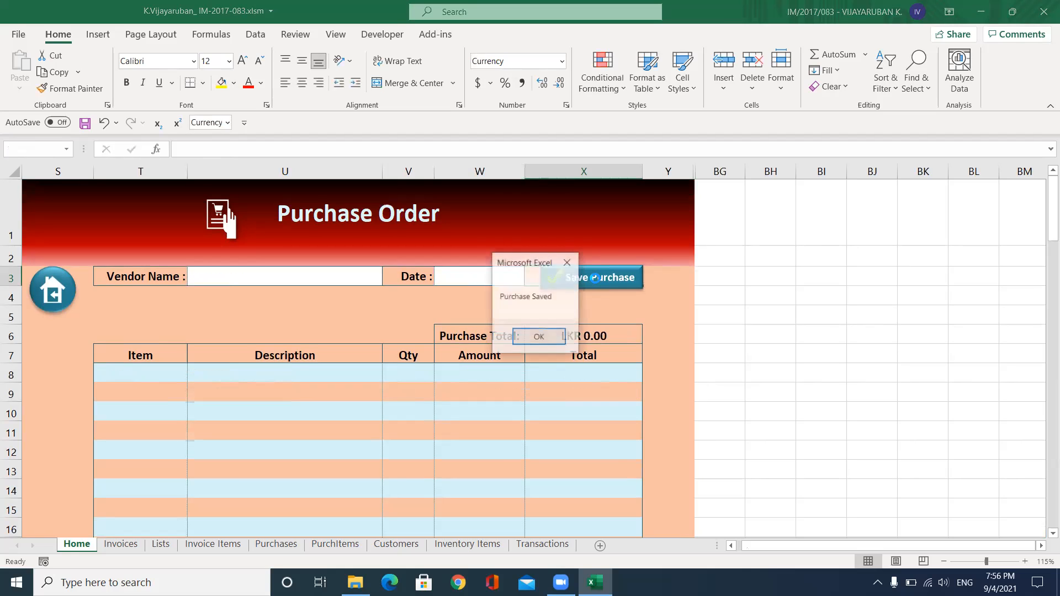
# Dismiss the Purchase Saved message and refresh the Inventory Stock Report on Reports & Graphs
pyautogui.click(527, 335)
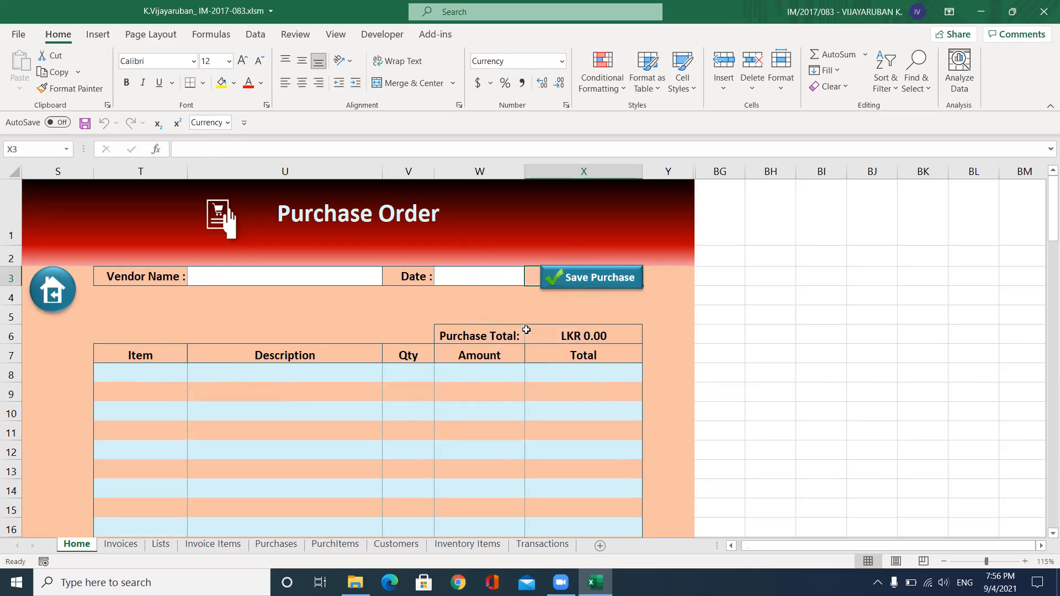
pyautogui.click(51, 295)
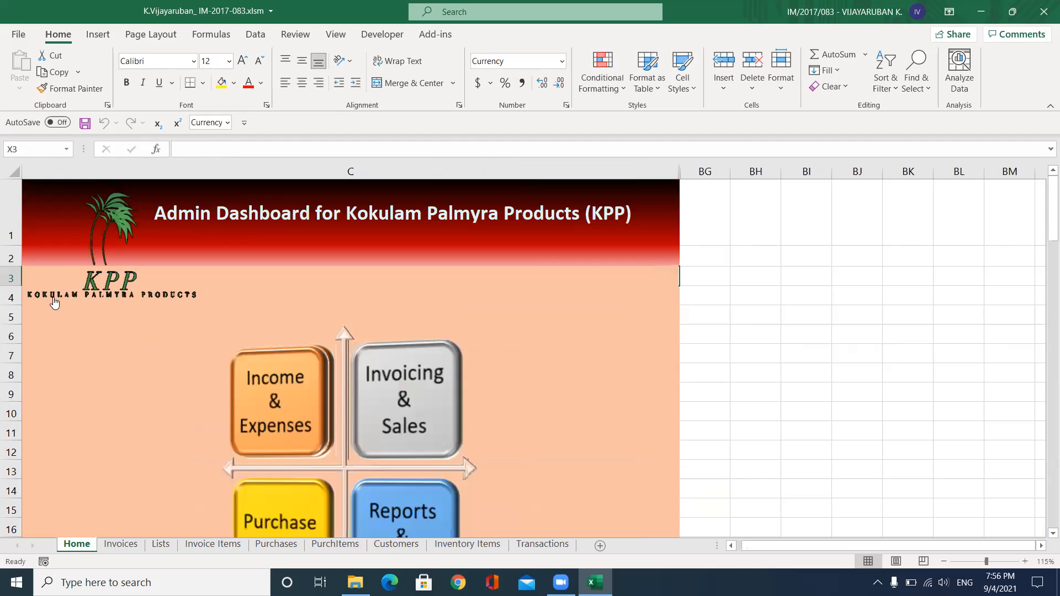
pyautogui.scroll(-1, 389, 470)
pyautogui.click(389, 471)
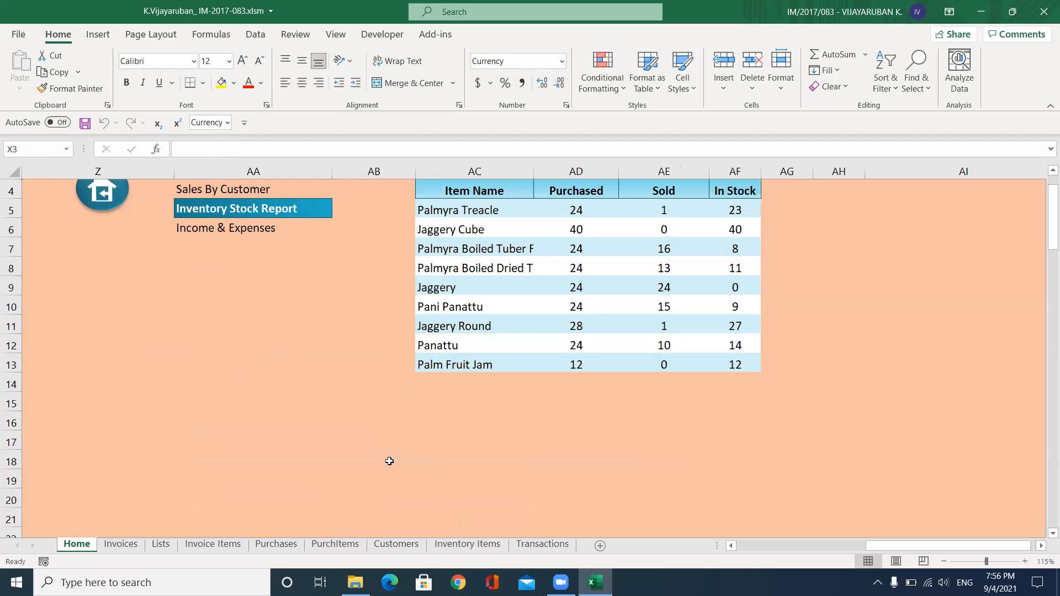
pyautogui.scroll(1, 388, 285)
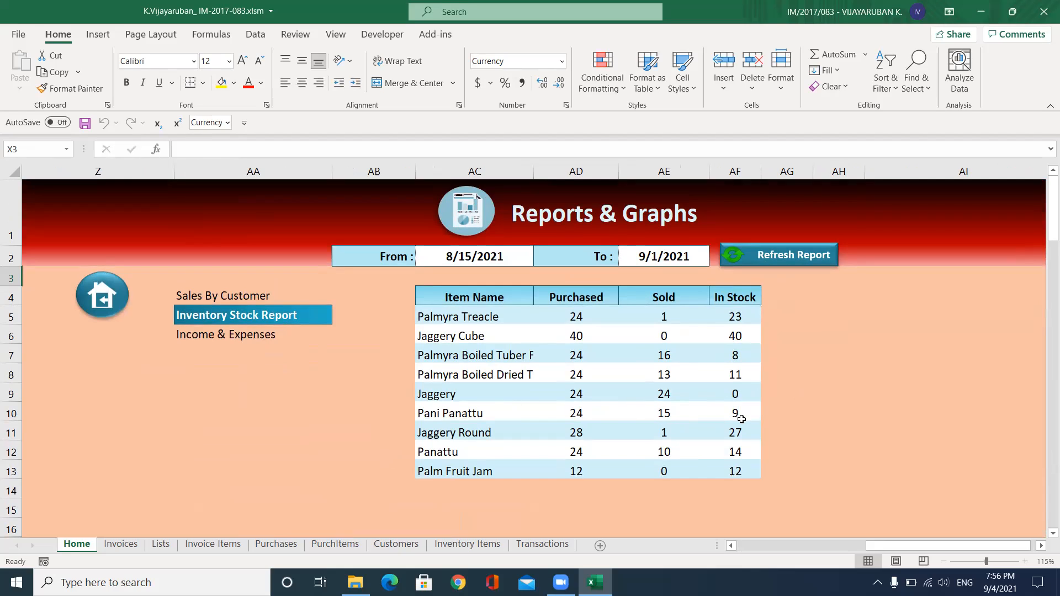
pyautogui.click(775, 257)
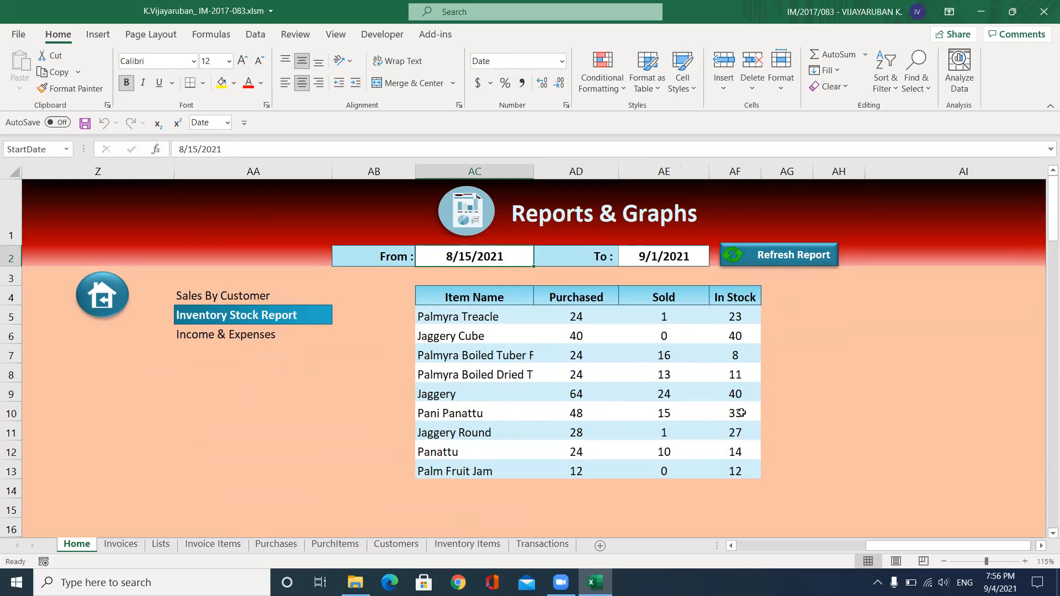
# Return to the Admin Dashboard and reopen the Reports & Graphs page
pyautogui.click(113, 305)
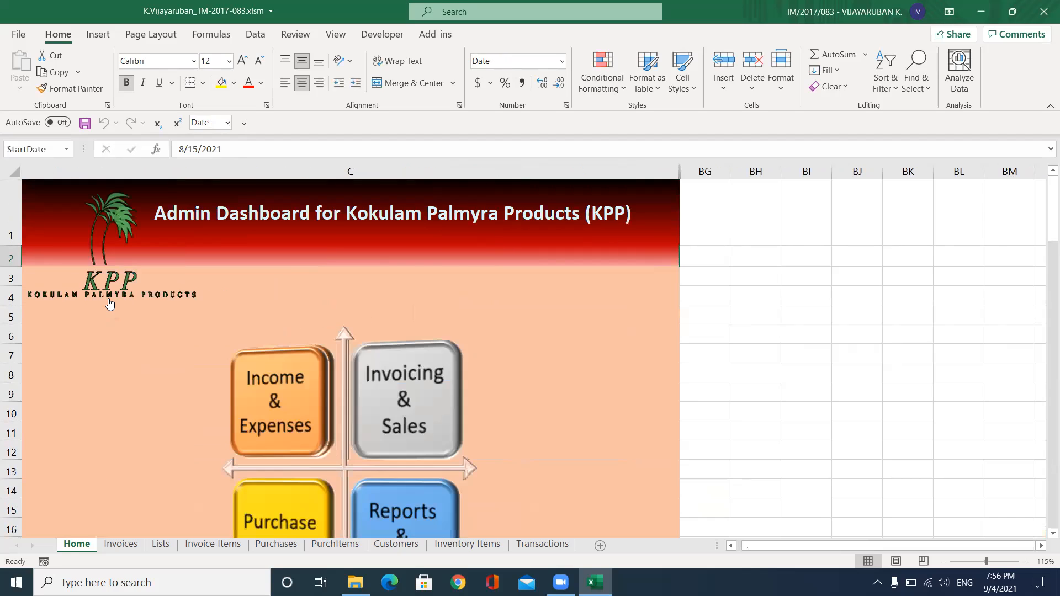
pyautogui.scroll(-2, 190, 292)
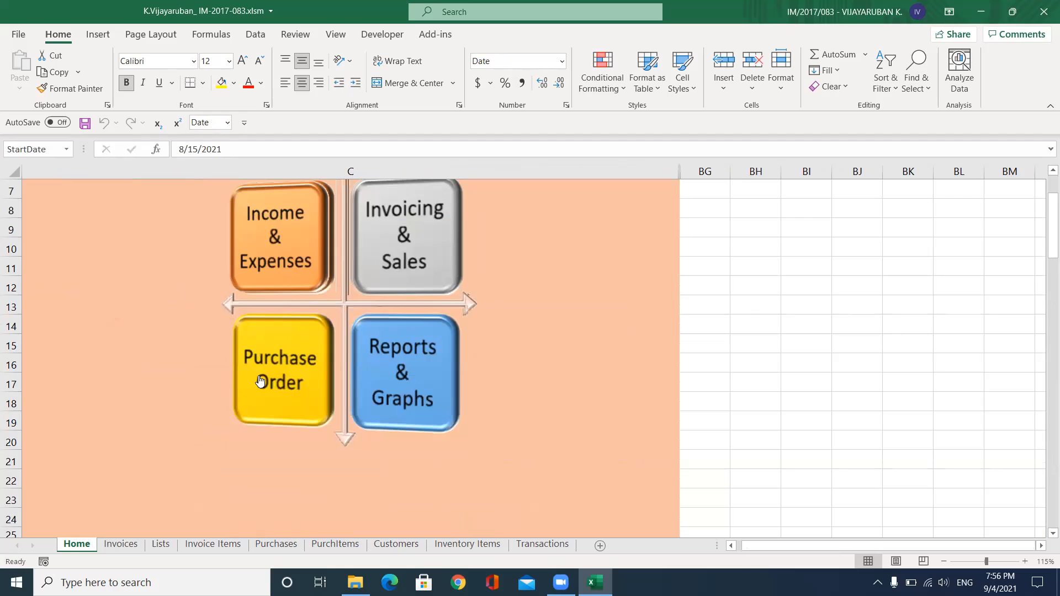
pyautogui.click(396, 380)
pyautogui.scroll(2, 431, 317)
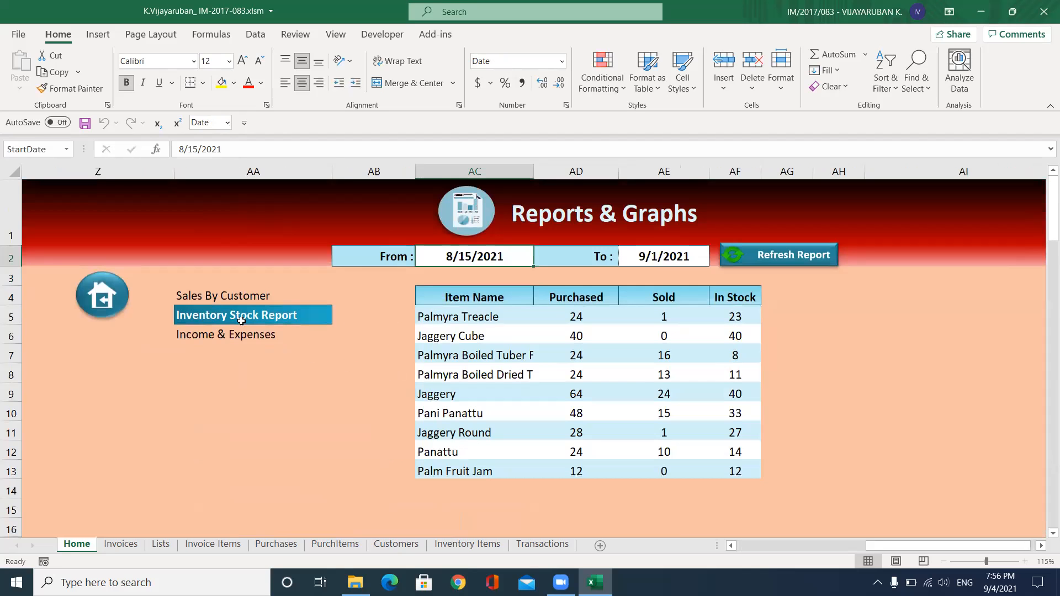
# Show Sales By Customer and refresh it with the From date set to 8/1/2021
pyautogui.click(217, 298)
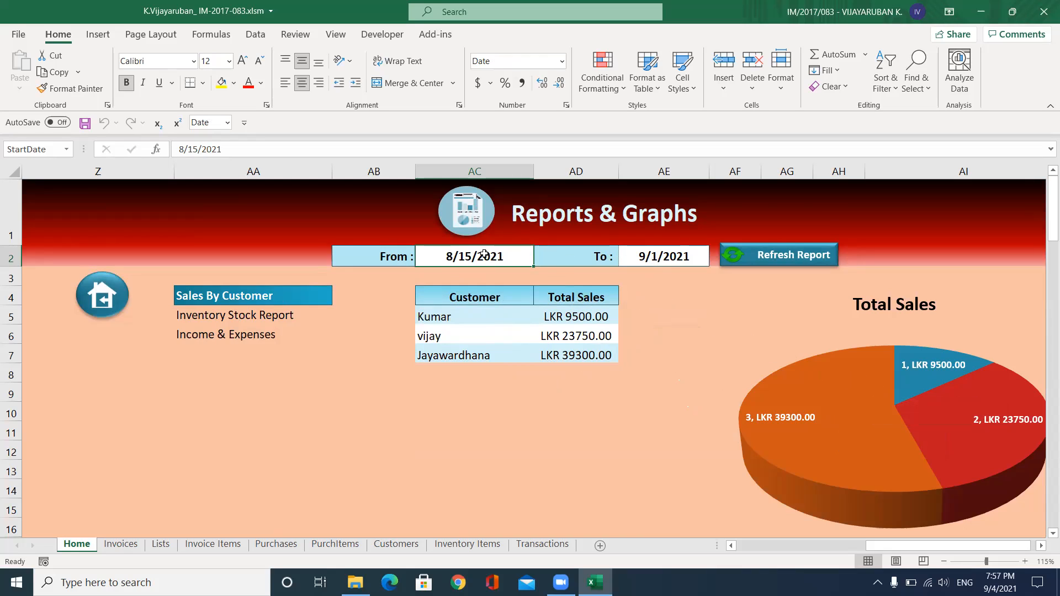
pyautogui.doubleClick(460, 258)
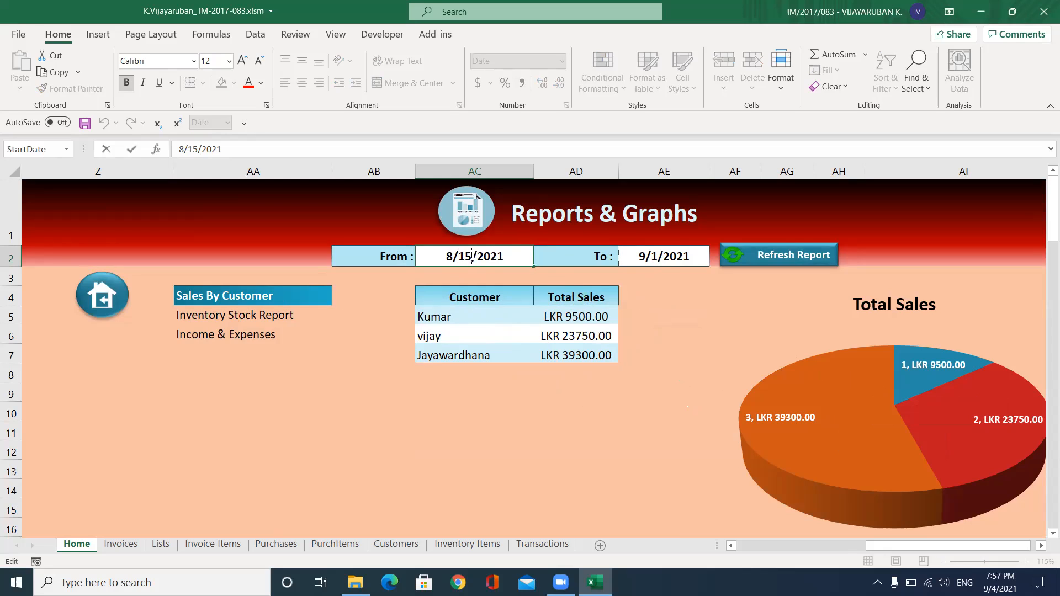
pyautogui.press('BackSpace')
pyautogui.press('BackSpace')
pyautogui.write('1')
pyautogui.click(765, 255)
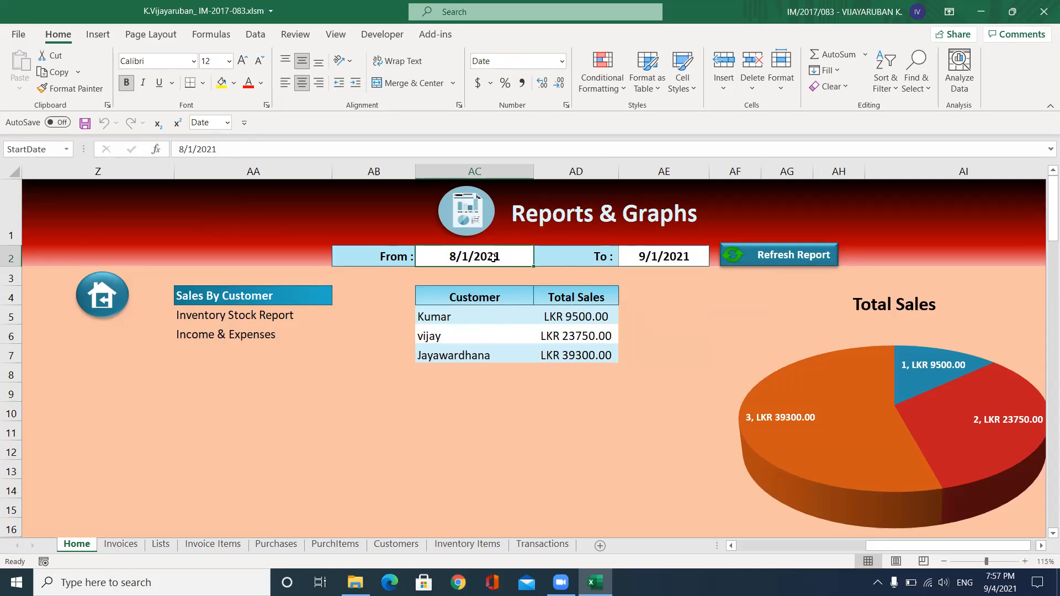
# Change the From date to 8/25/2021, then view the Income & Expenses report
pyautogui.doubleClick(469, 256)
pyautogui.press('BackSpace')
pyautogui.write('2')
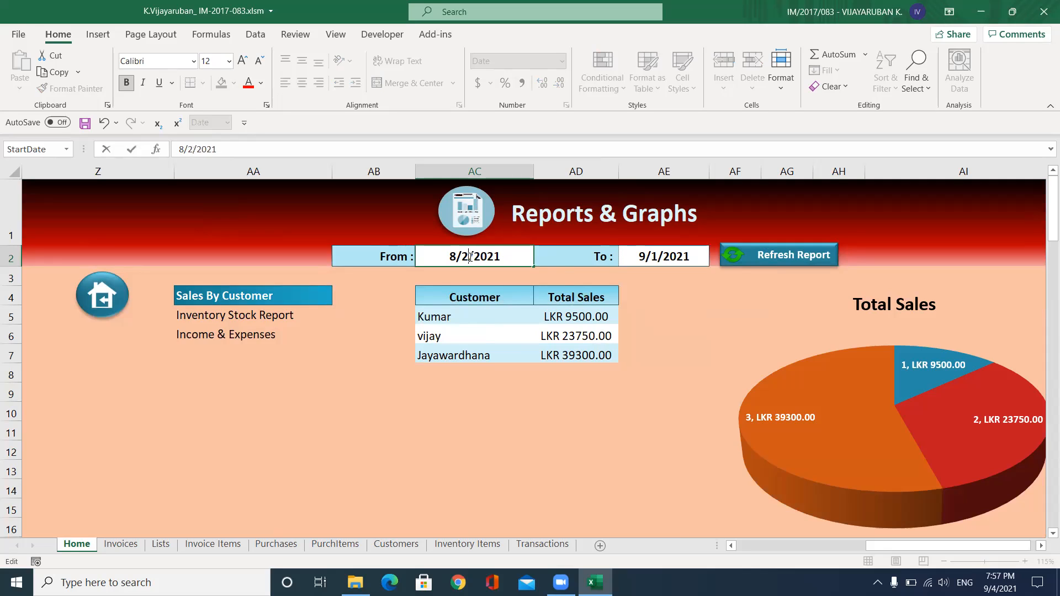
pyautogui.write('5')
pyautogui.press('Return')
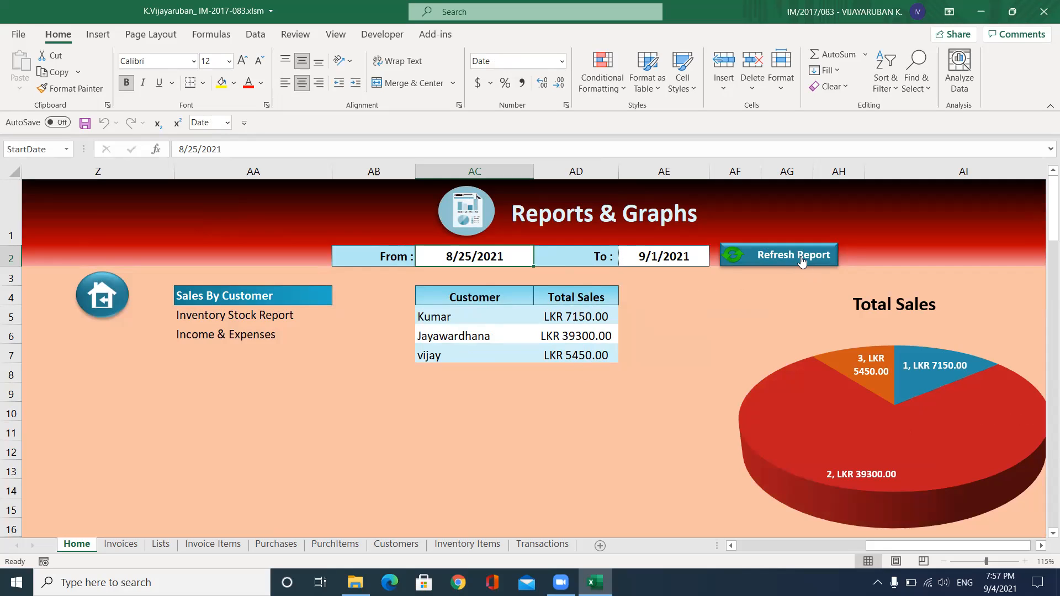
pyautogui.click(259, 335)
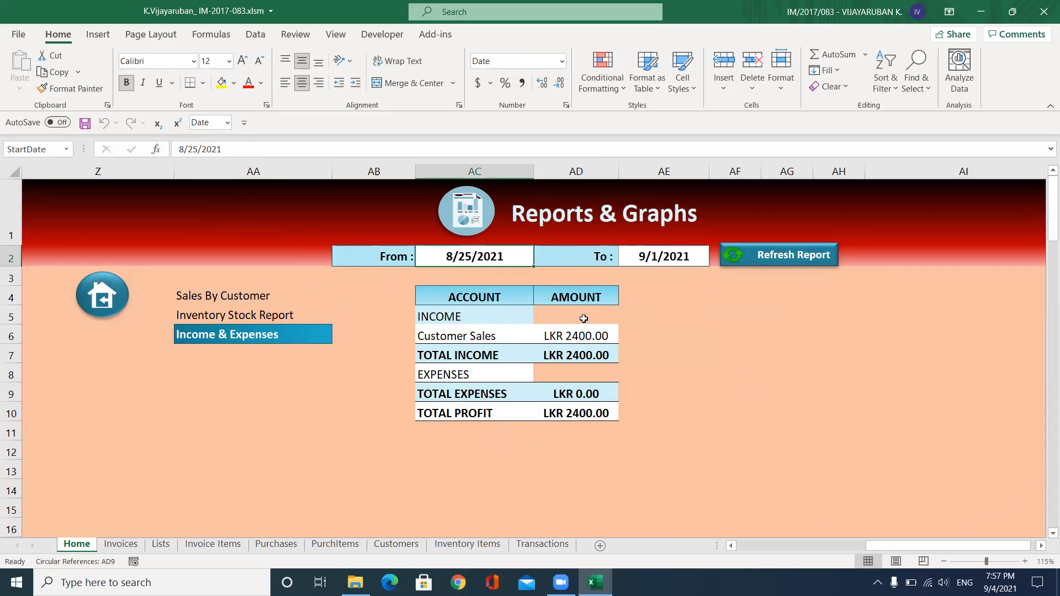
# Show Sales By Customer once more, then return to the four-tile Admin Dashboard
pyautogui.click(219, 298)
pyautogui.click(104, 298)
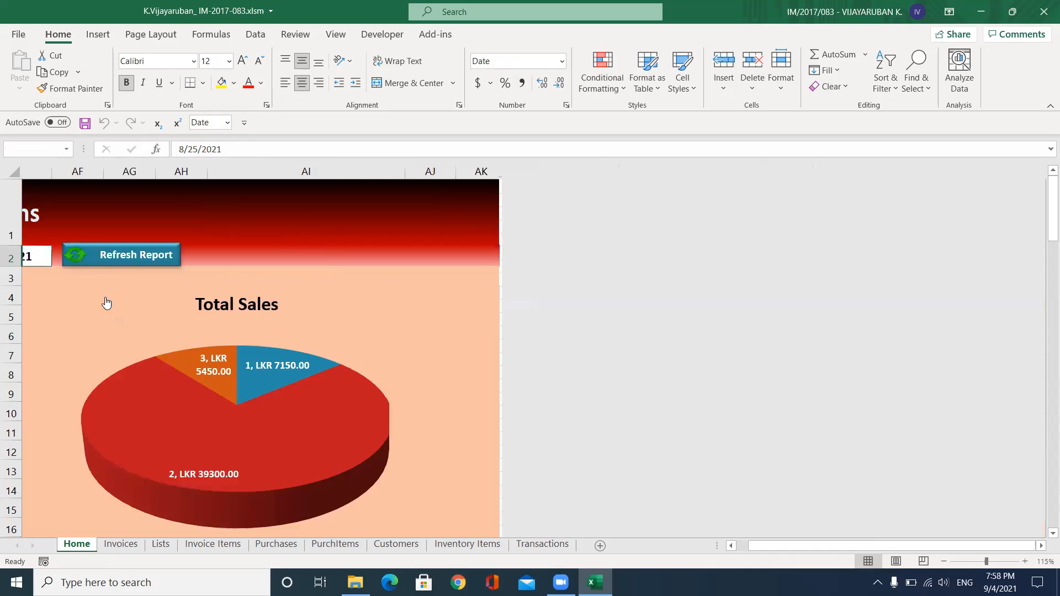
pyautogui.scroll(-1, 288, 298)
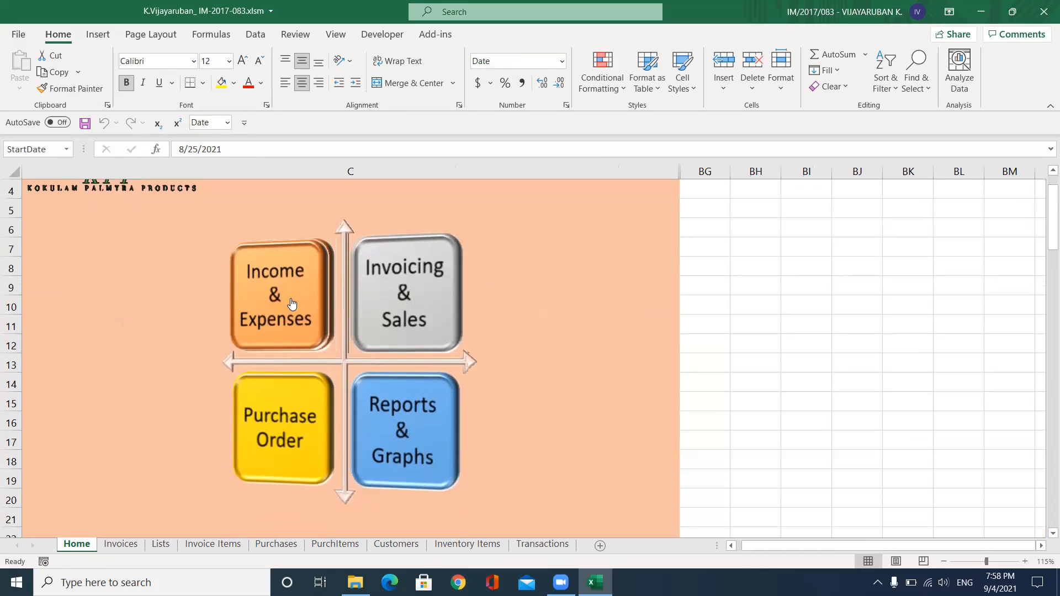
pyautogui.scroll(1, 292, 300)
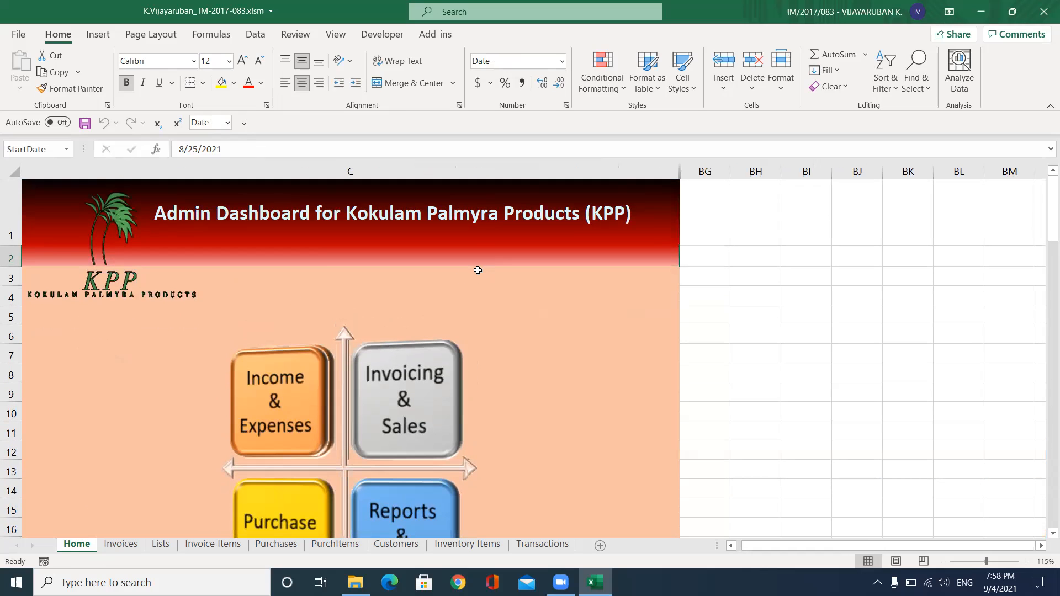